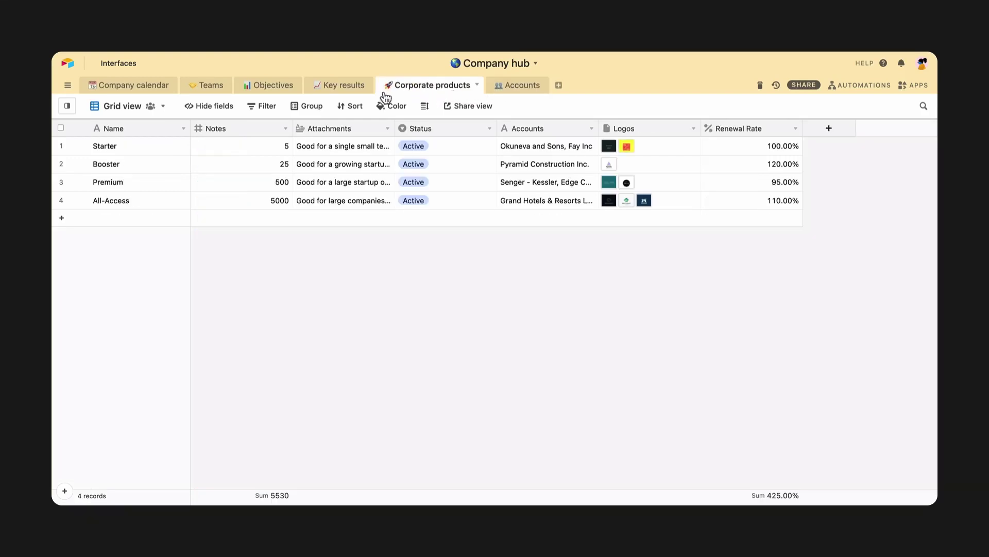
- Set the revenue-targets objective's Status to Completed in the Objectives table
left_click(365, 88)
left_click(292, 91)
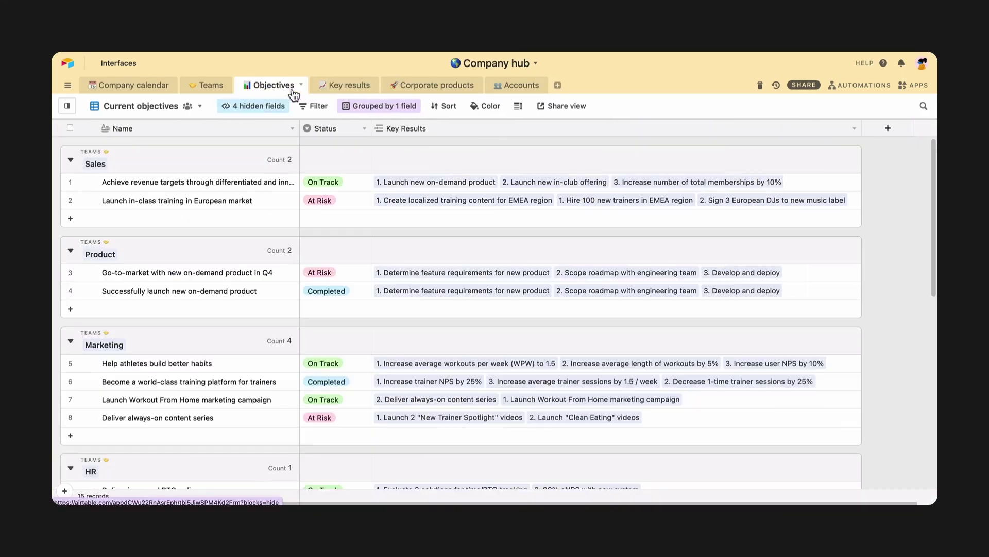
left_click(91, 184)
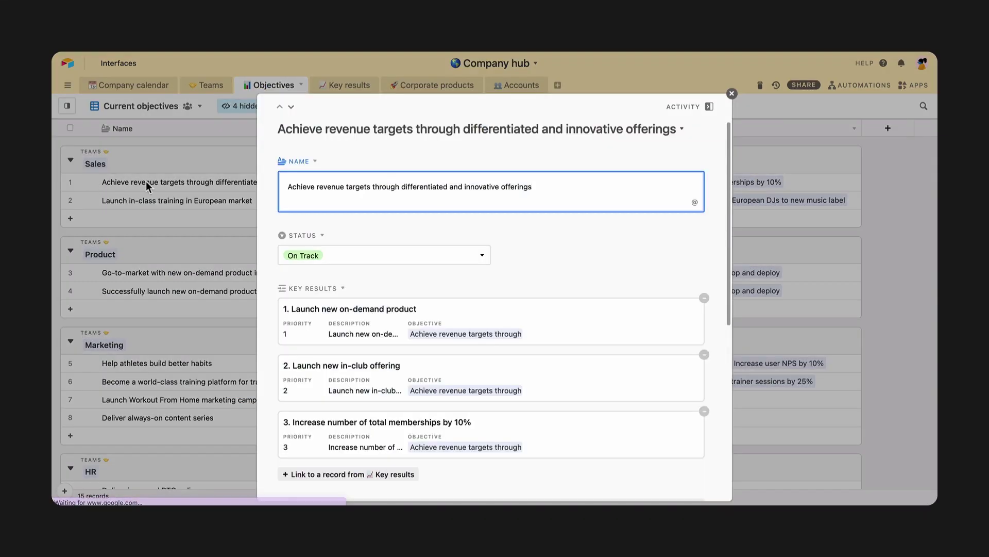
mouse_move(728, 233)
left_mouse_down()
mouse_move(728, 326)
mouse_move(729, 242)
mouse_move(710, 229)
left_mouse_up()
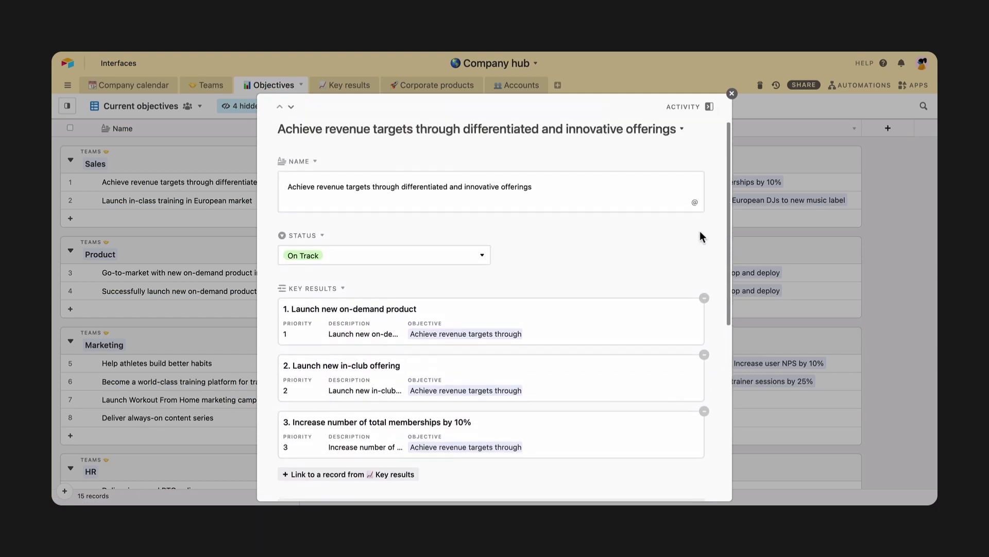
left_click(484, 258)
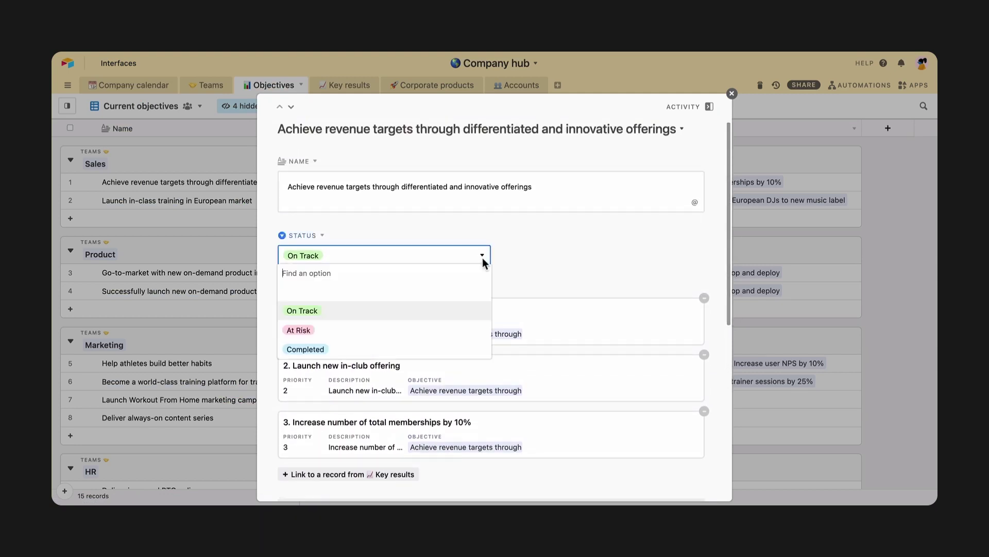
left_click(469, 347)
left_click(732, 93)
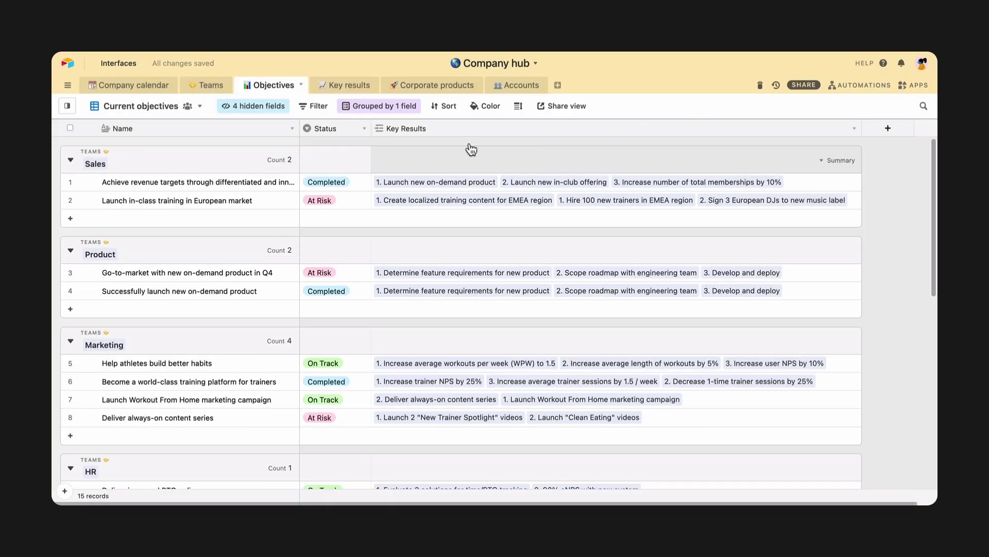
- In the Teams table, start editing Marketing's New Hires value of 12
left_click(209, 87)
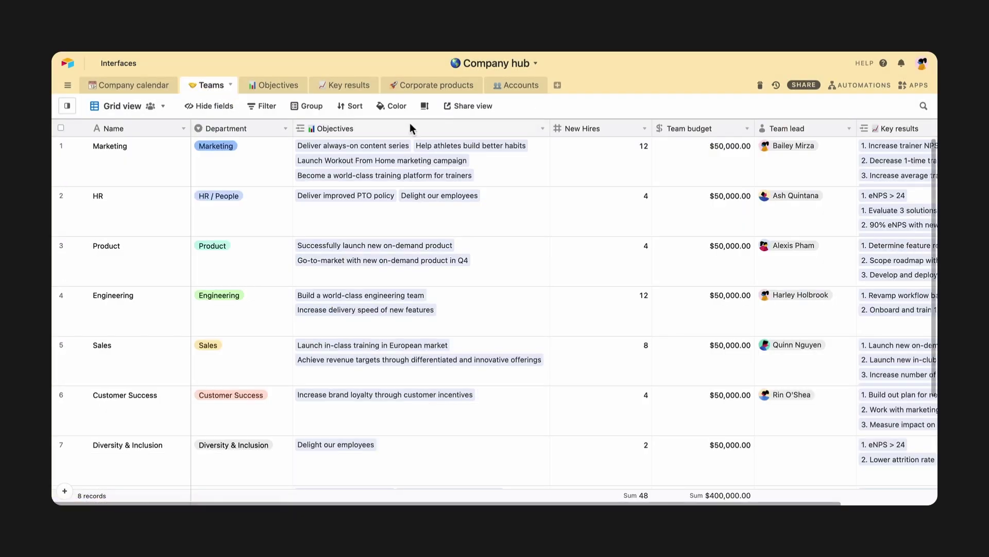
left_click(642, 149)
left_click(651, 152)
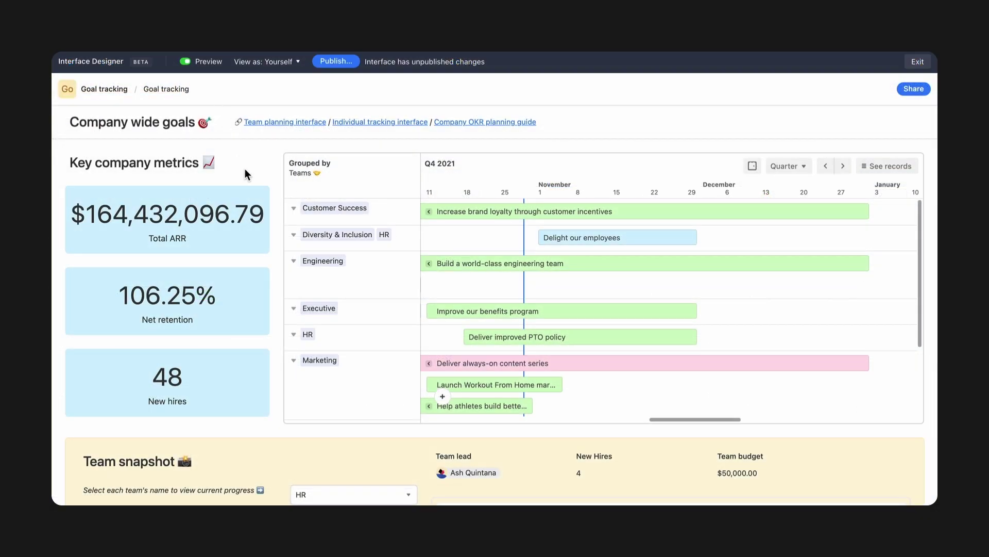
- Switch the Team snapshot picker to Sales, then to Marketing
scroll(245, 168, "down", 4)
scroll(245, 169, "down", 2)
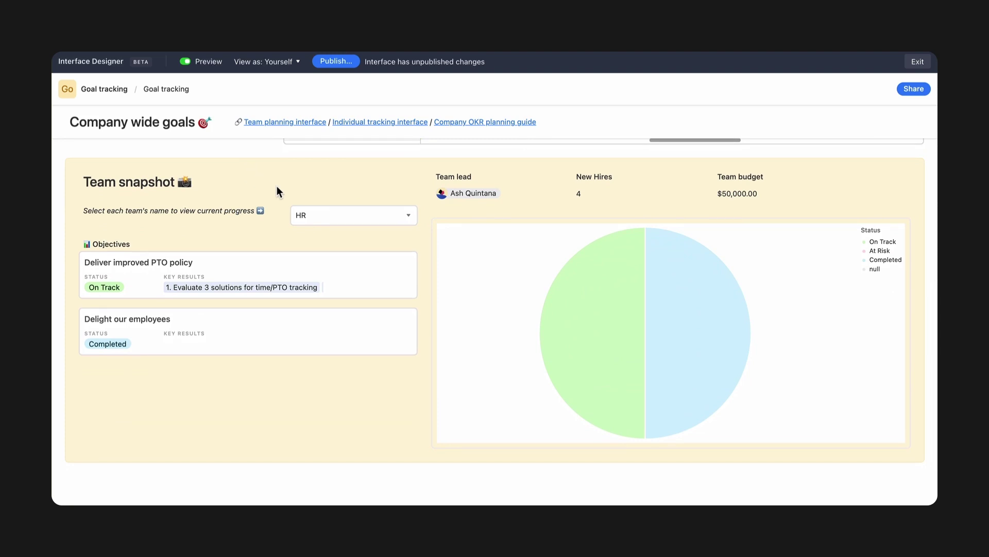
left_click(411, 219)
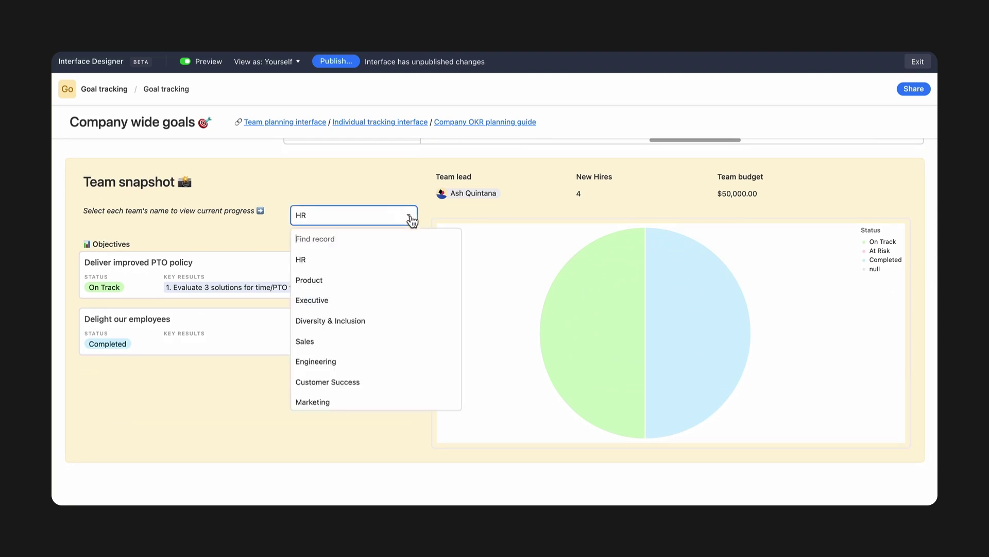
left_click(393, 342)
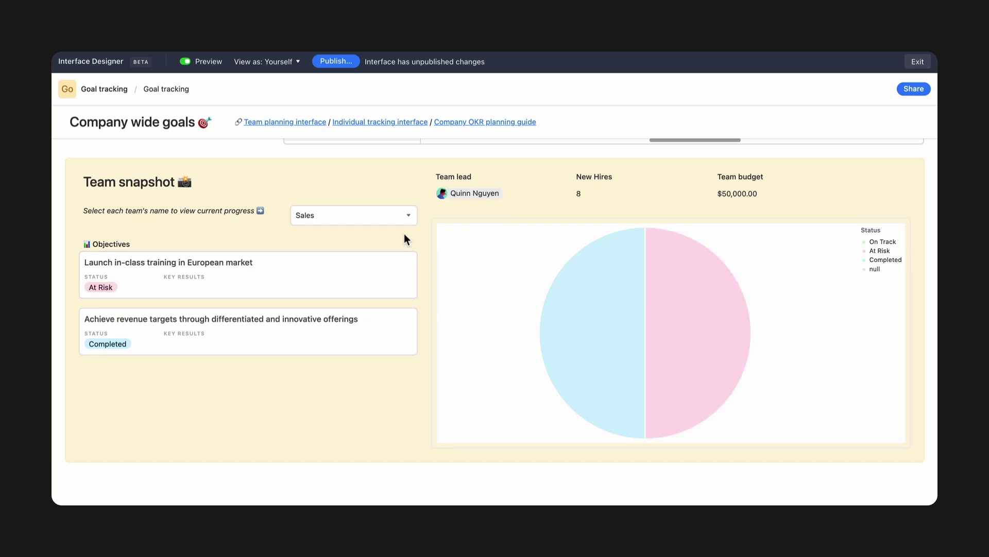
left_click(408, 217)
left_click(391, 402)
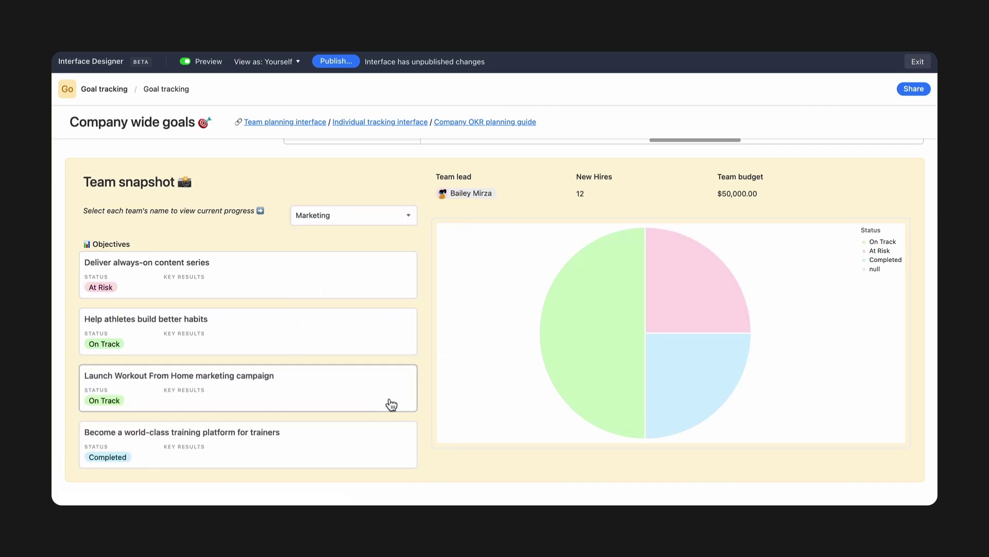
scroll(392, 405, "up", 5)
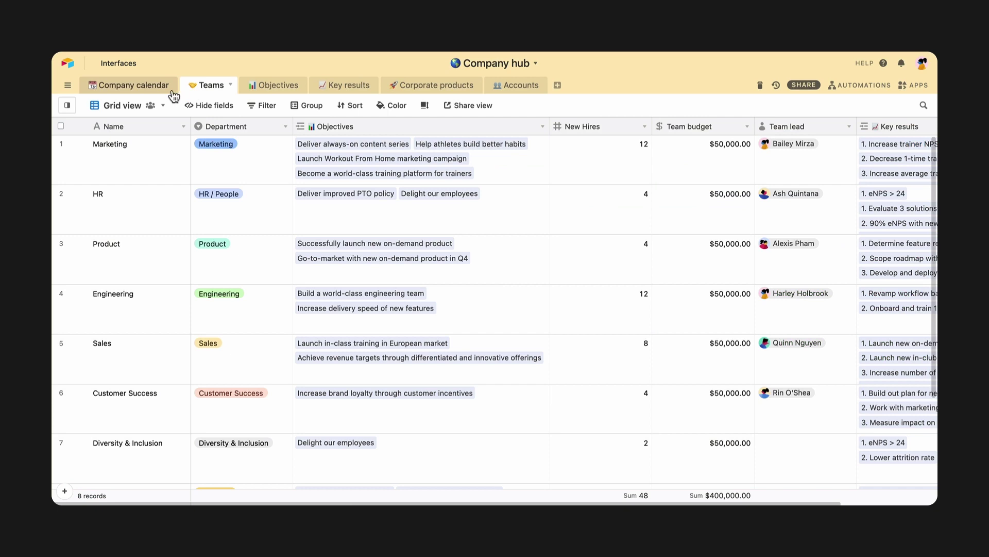
- Go via Company calendar and Teams to Objectives and expand the revenue-targets record
left_click(173, 93)
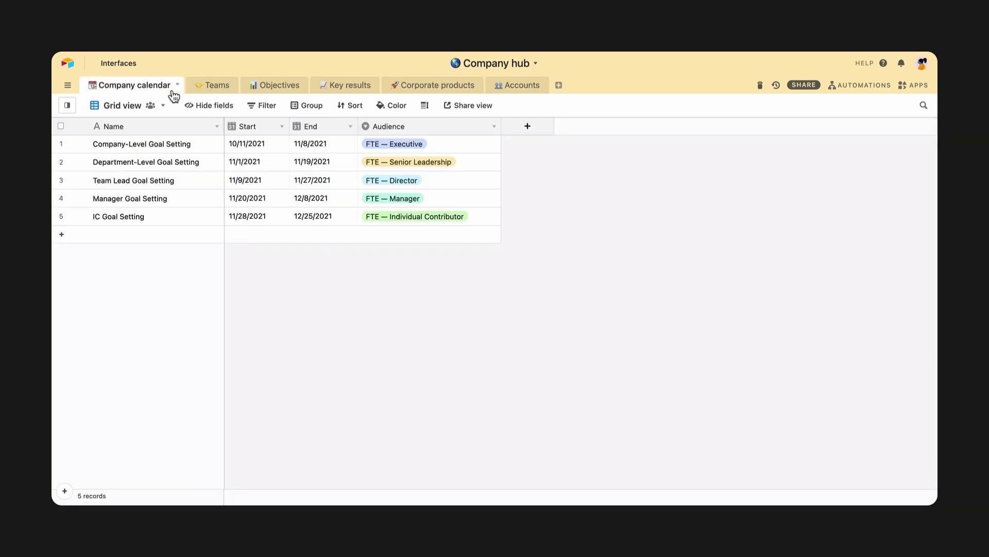
left_click(202, 92)
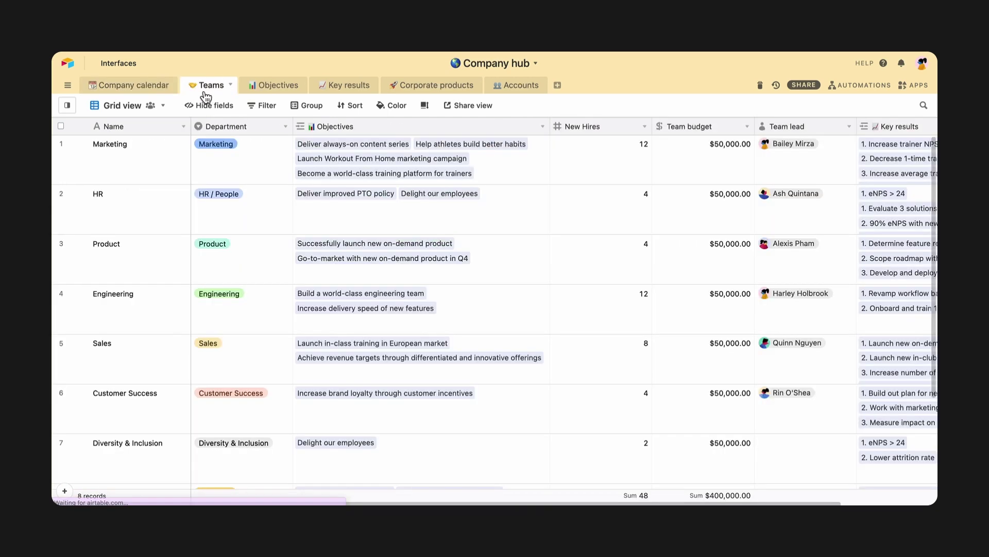
left_click(248, 98)
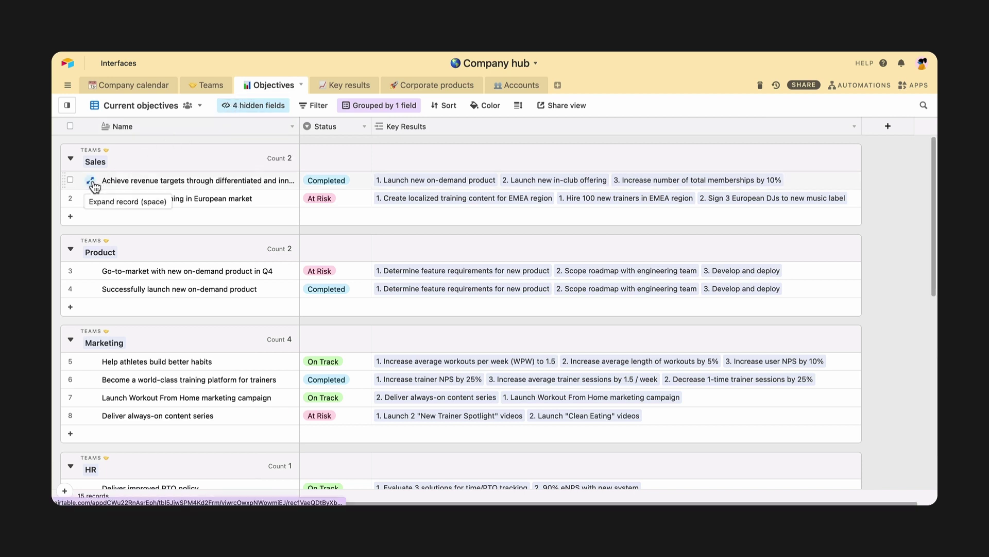
left_click(91, 181)
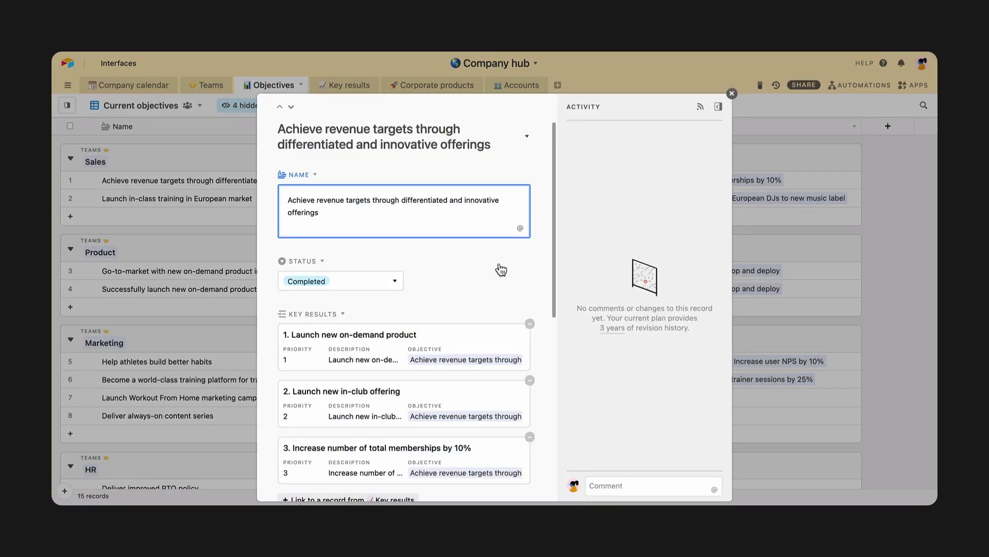
mouse_move(555, 246)
left_mouse_down()
mouse_move(552, 412)
mouse_move(555, 244)
left_mouse_up()
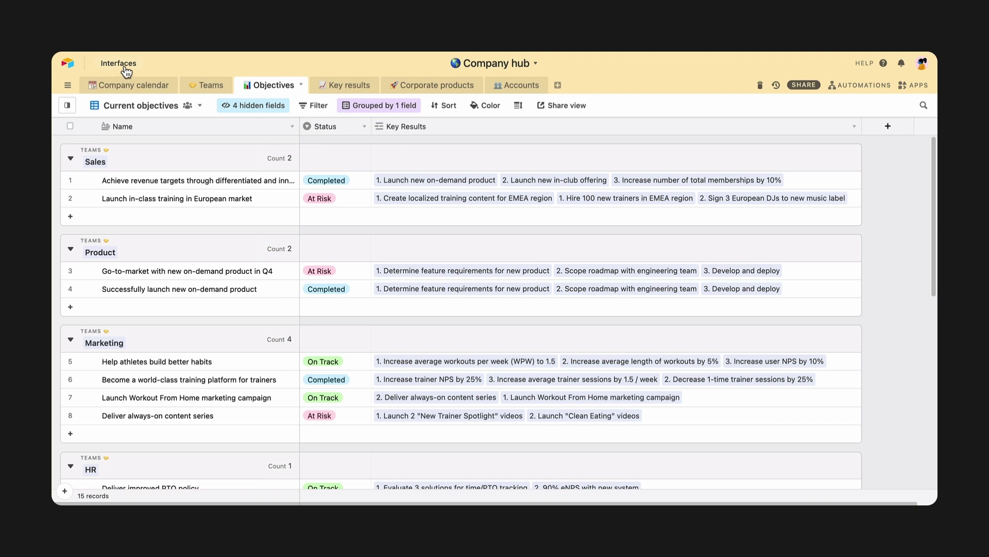
- Create a new interface named 'Goal tracking' and start designing its first page
left_click(120, 64)
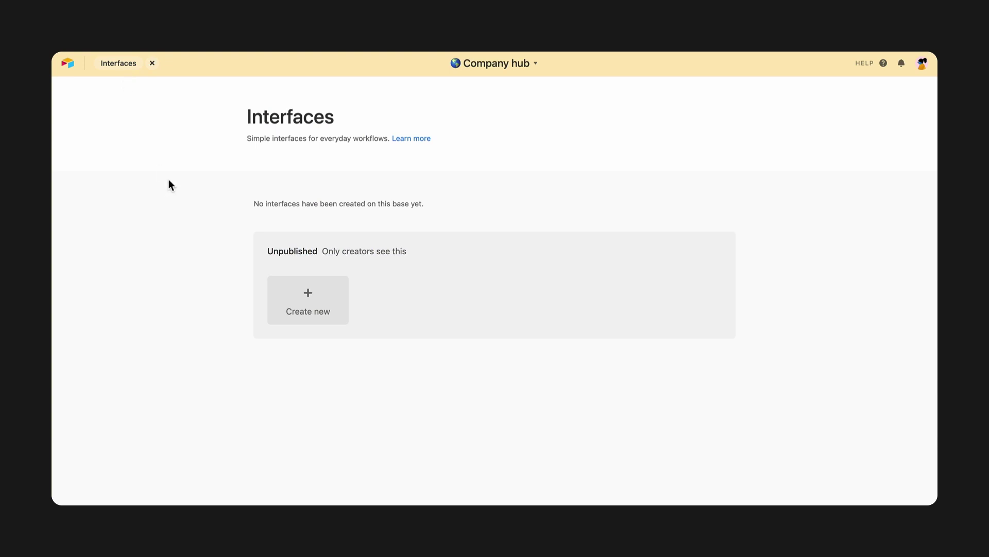
left_click(286, 314)
type("Goal tracking")
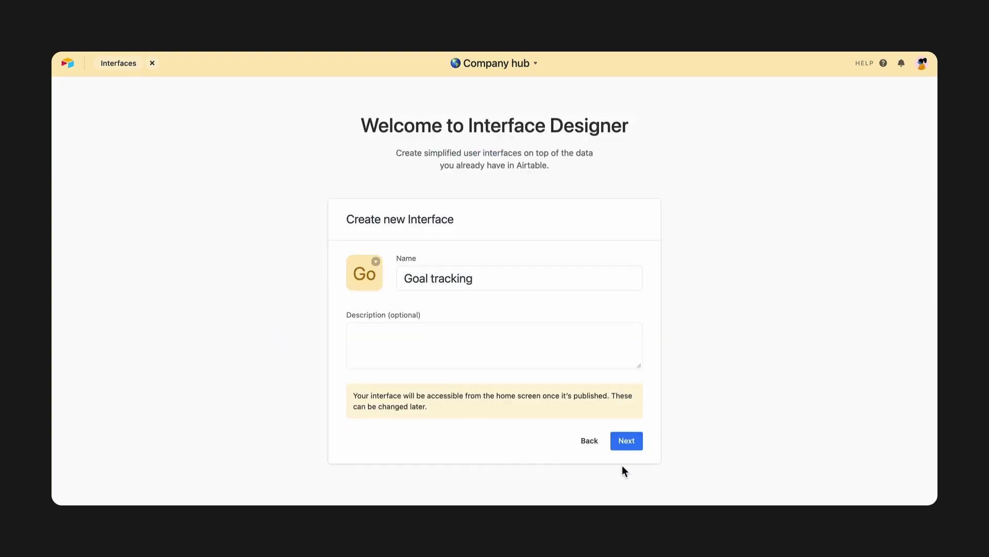
left_click(626, 442)
scroll(626, 448, "down", 1)
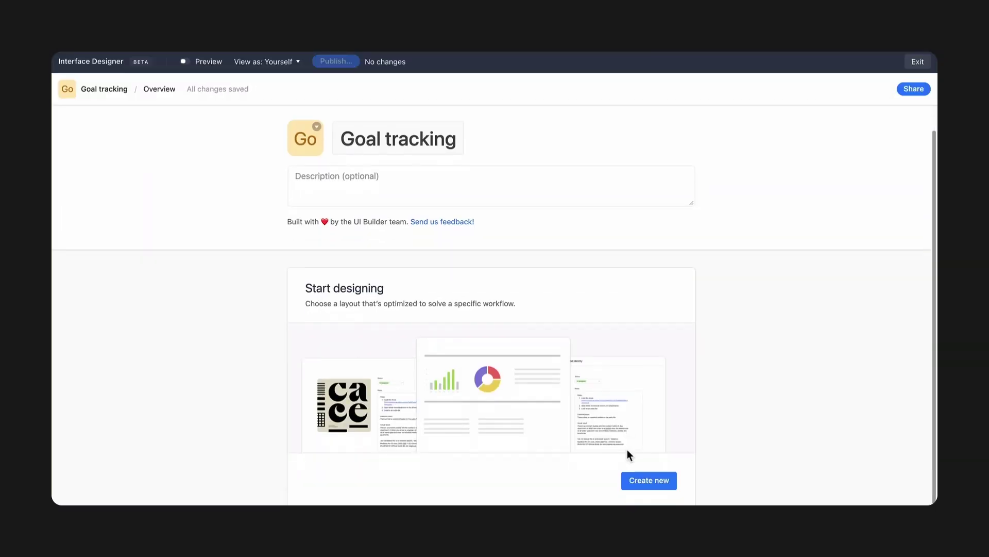
left_click(635, 480)
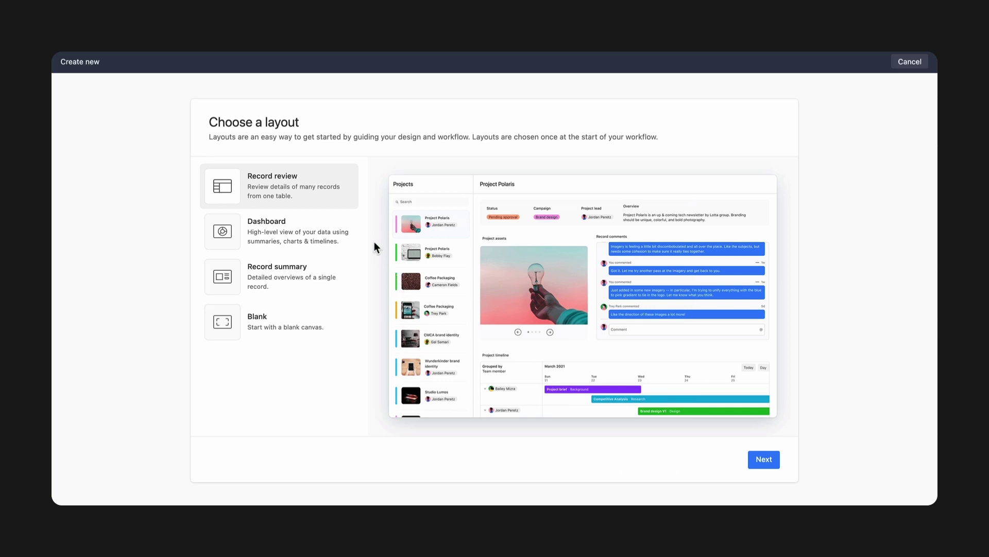
- Preview the Dashboard and Record summary layouts, then choose the Blank layout
left_click(344, 225)
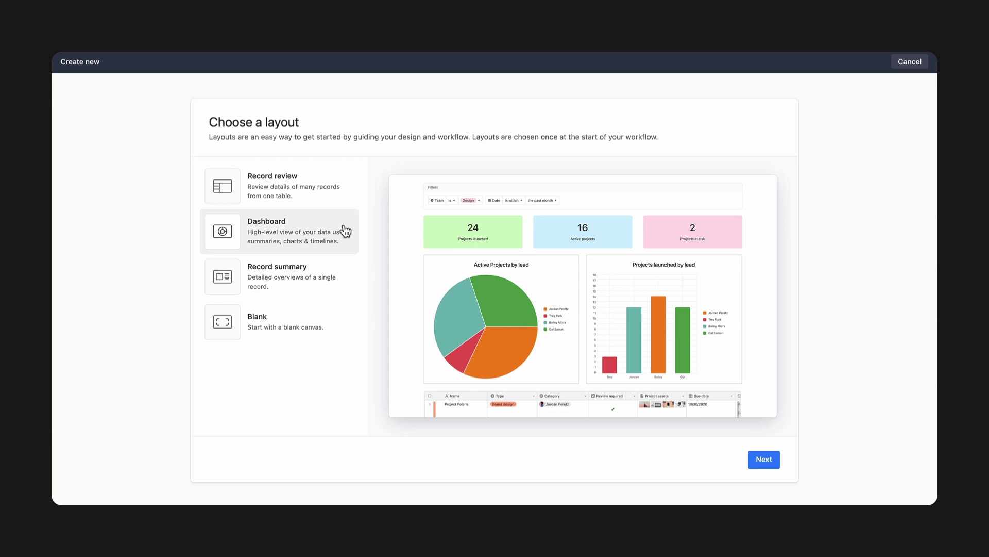
left_click(345, 271)
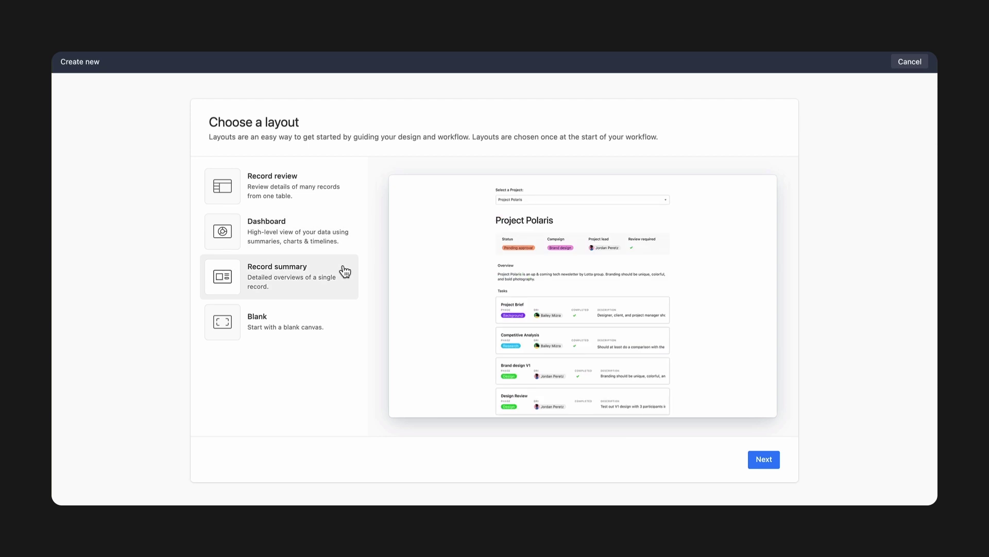
left_click(340, 321)
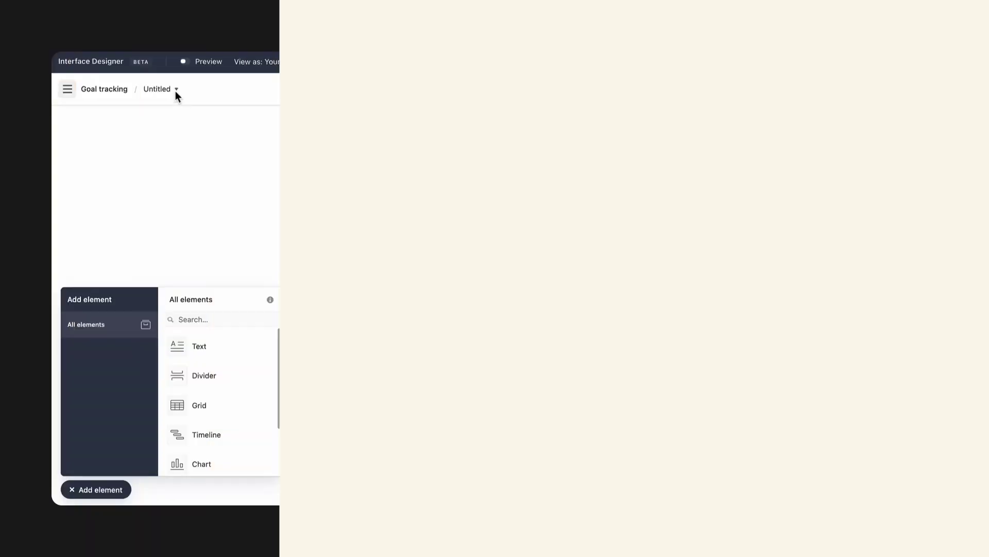
- Rename the untitled page to 'Goal tracking'
left_click(175, 90)
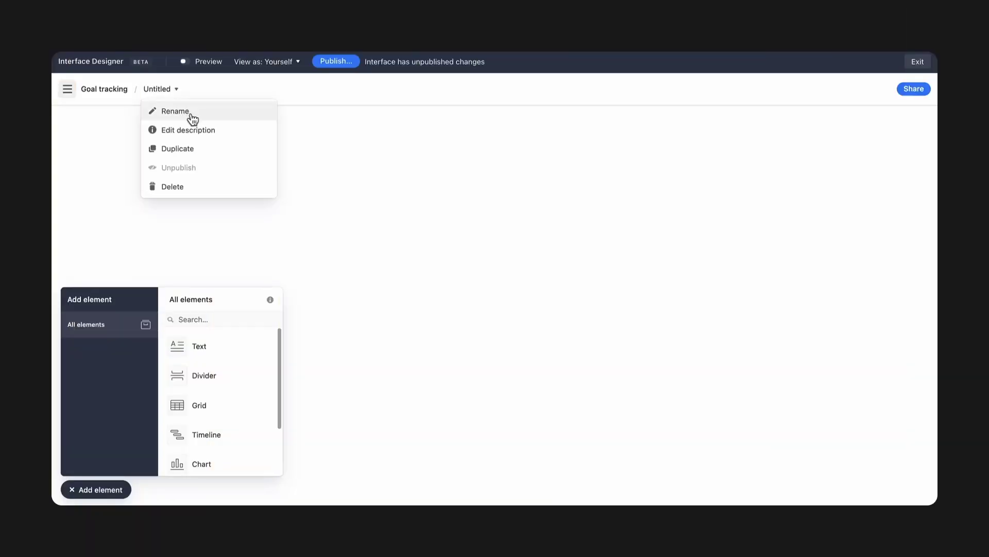
left_click(193, 113)
type("Goal tracking")
left_click(257, 90)
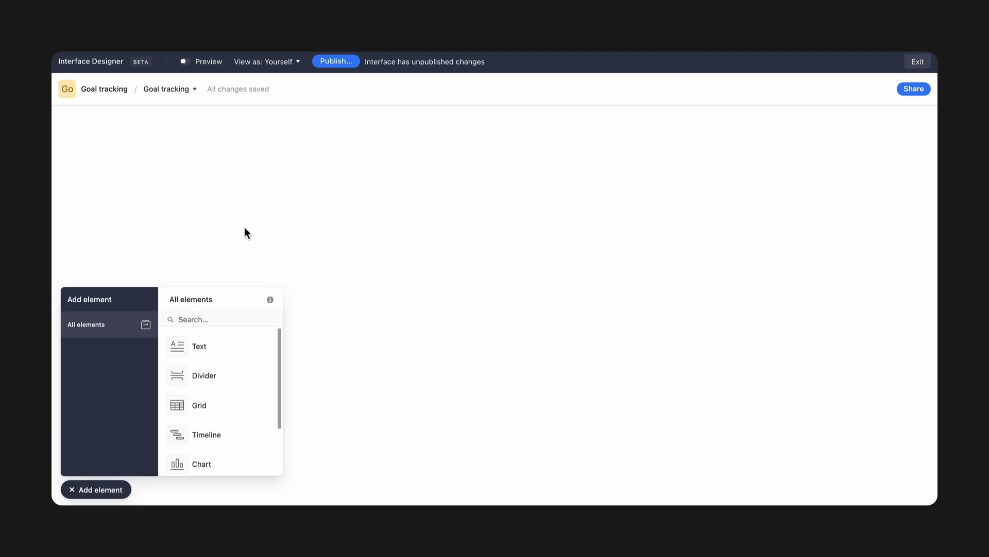
- Add a narrow 'Key company metrics 📈' text element styled as a medium heading
left_click_drag(231, 341, 155, 132)
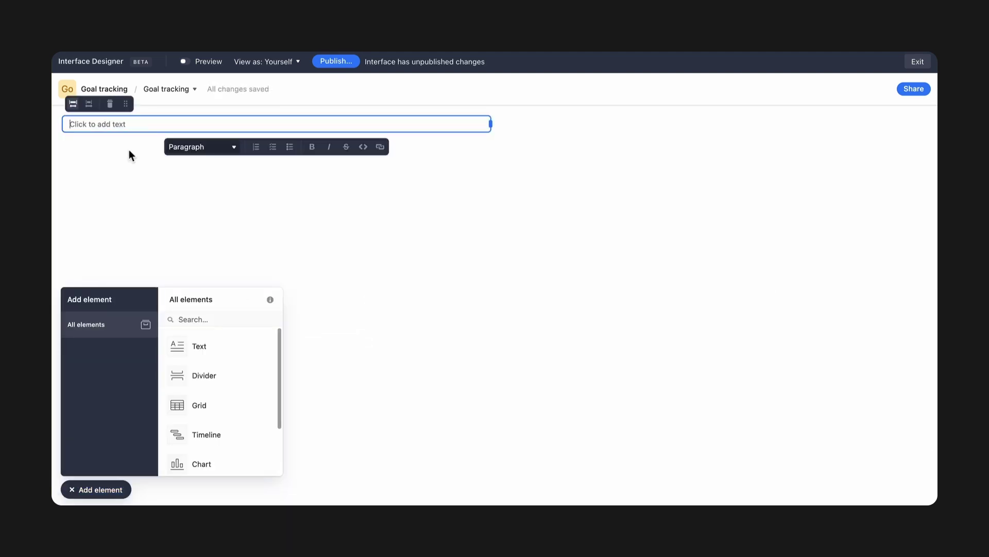
key("ctrl+super+space")
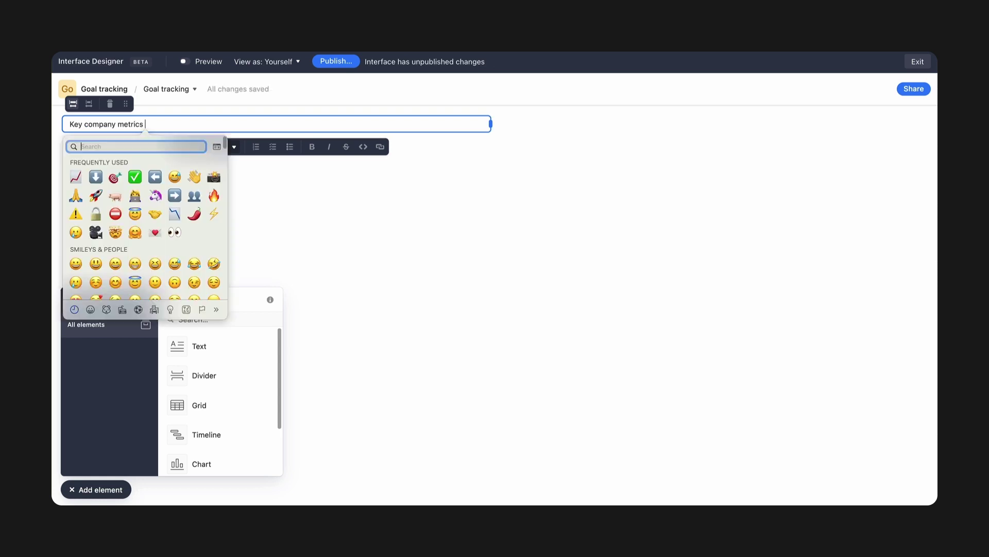
left_click(77, 177)
left_click_drag(156, 125, 70, 126)
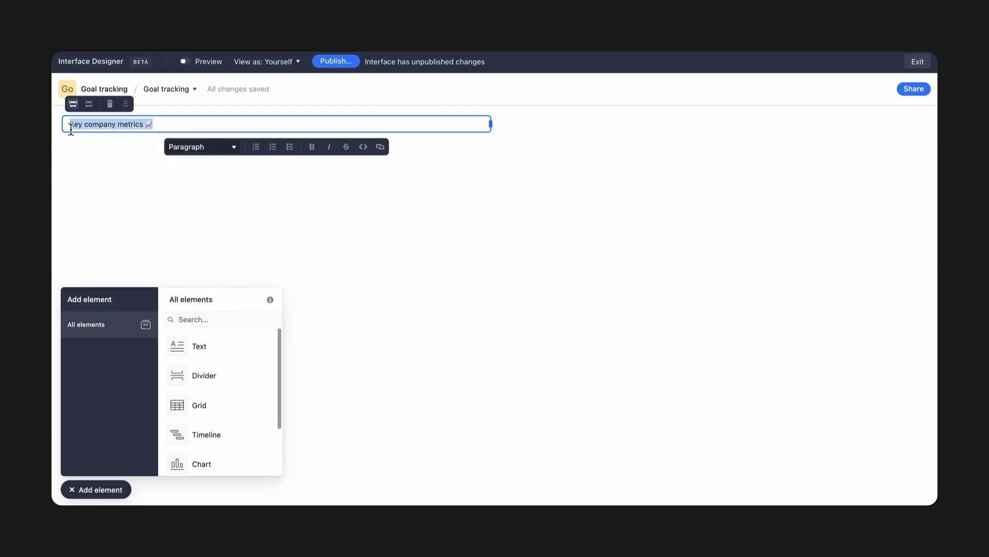
left_click(233, 147)
left_click(220, 219)
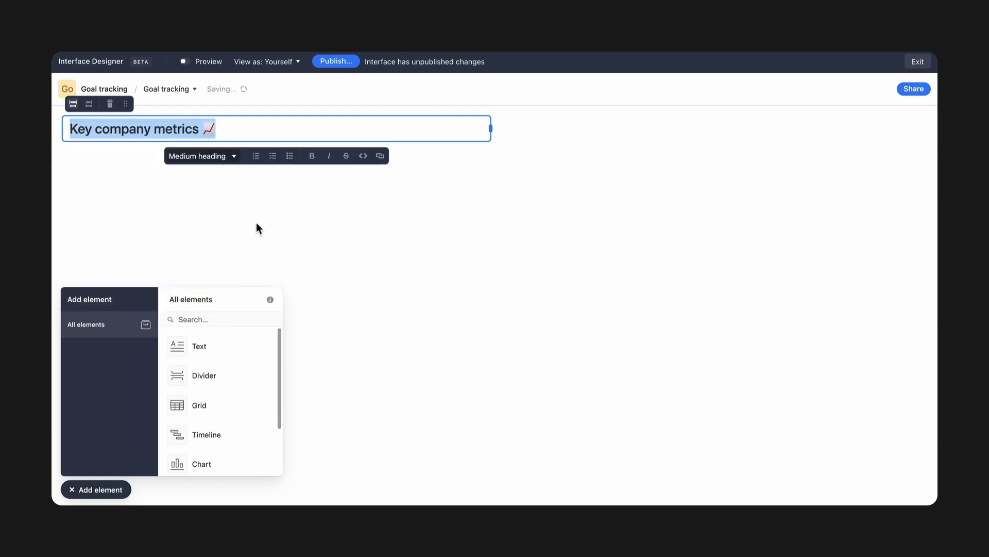
left_click_drag(470, 130, 263, 128)
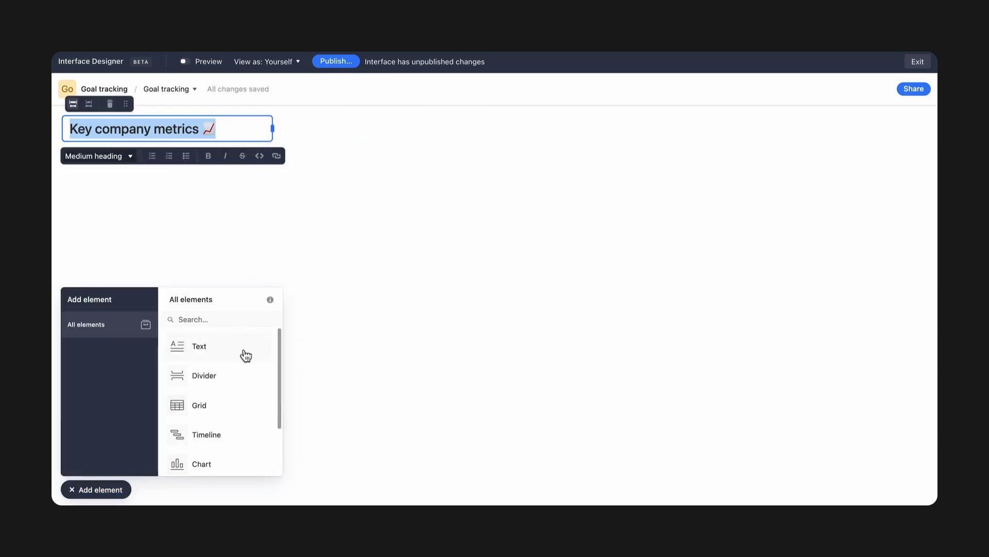
- Add an Objectives timeline beside the heading using End date and only workdays
left_click_drag(241, 437, 392, 128)
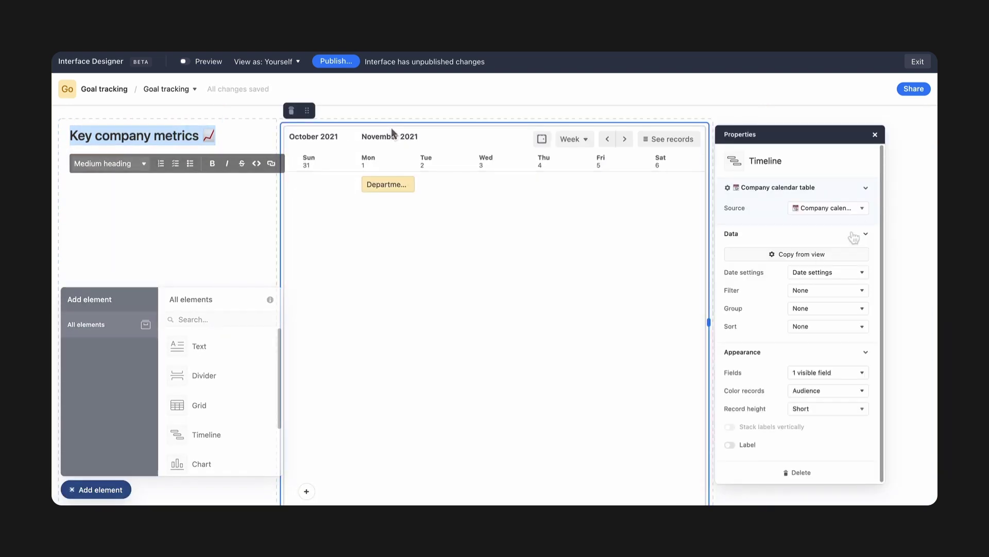
left_click(862, 209)
left_click(845, 301)
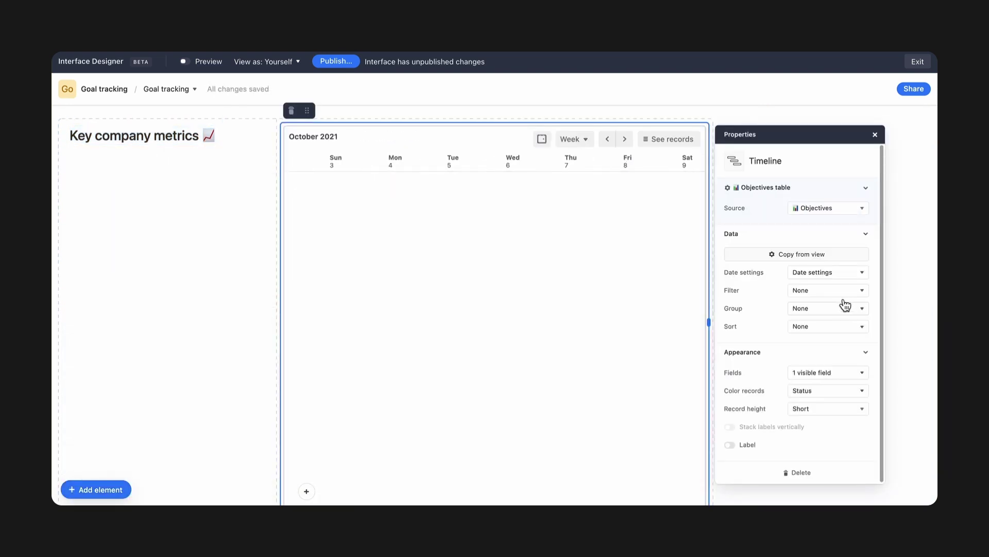
left_click(860, 273)
left_click(856, 332)
left_click(853, 364)
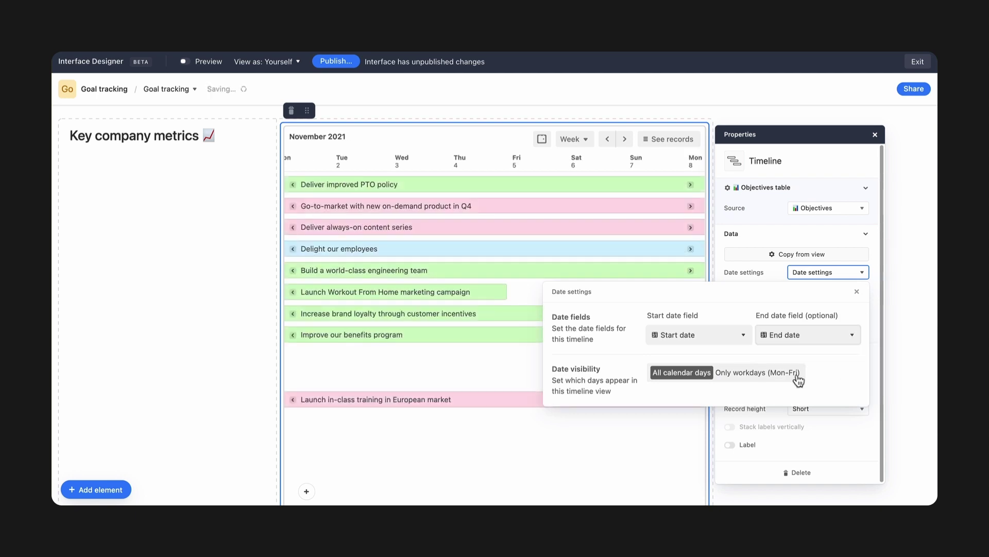
left_click(804, 378)
left_click(857, 292)
- Group the timeline by Teams at Quarter scale, and add a number element below the heading
left_click(859, 308)
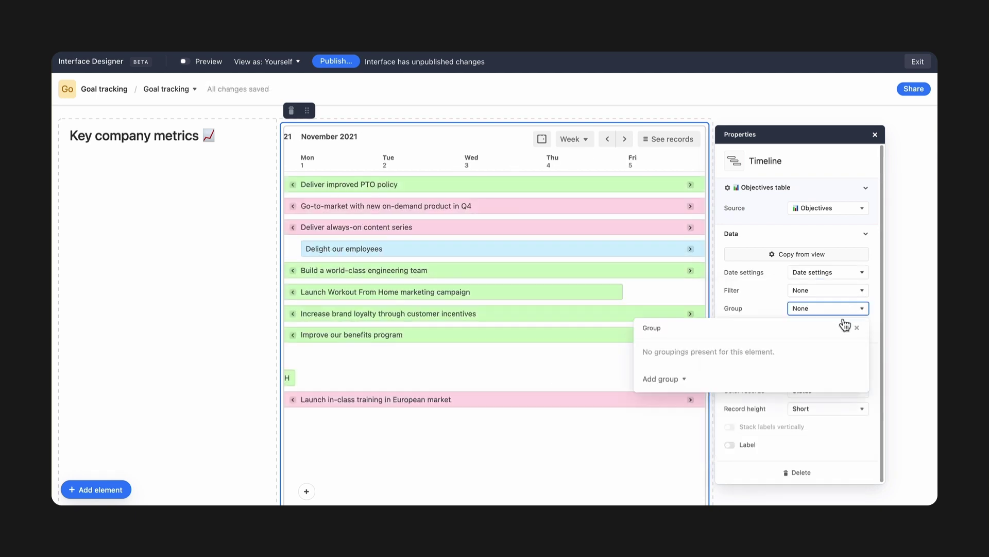
left_click(685, 380)
left_click(690, 339)
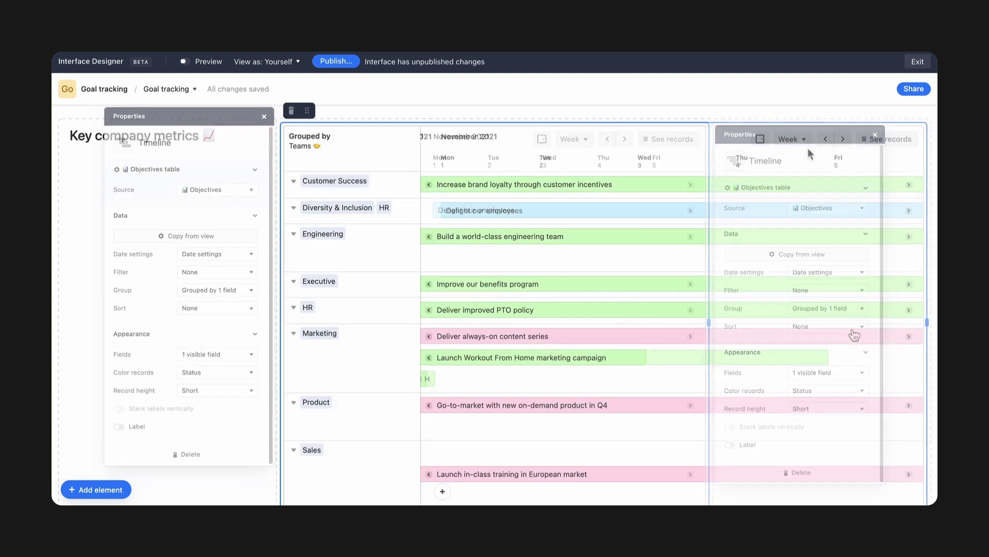
left_click(792, 138)
left_click(807, 217)
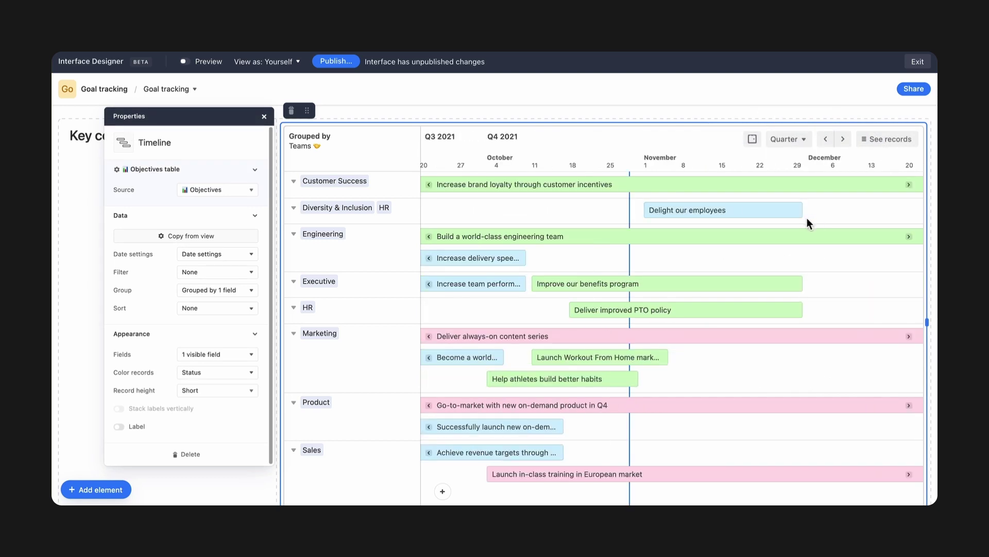
left_click(264, 116)
left_click(85, 488)
left_click_drag(193, 442, 175, 196)
- Base one number on an Accounts field summary and the third number on Teams
left_click(433, 242)
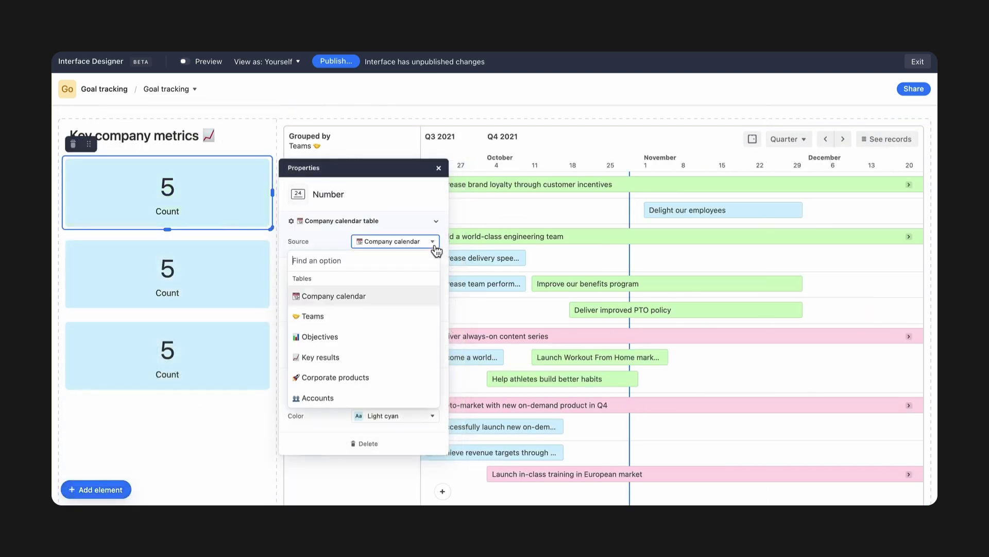
left_click(416, 397)
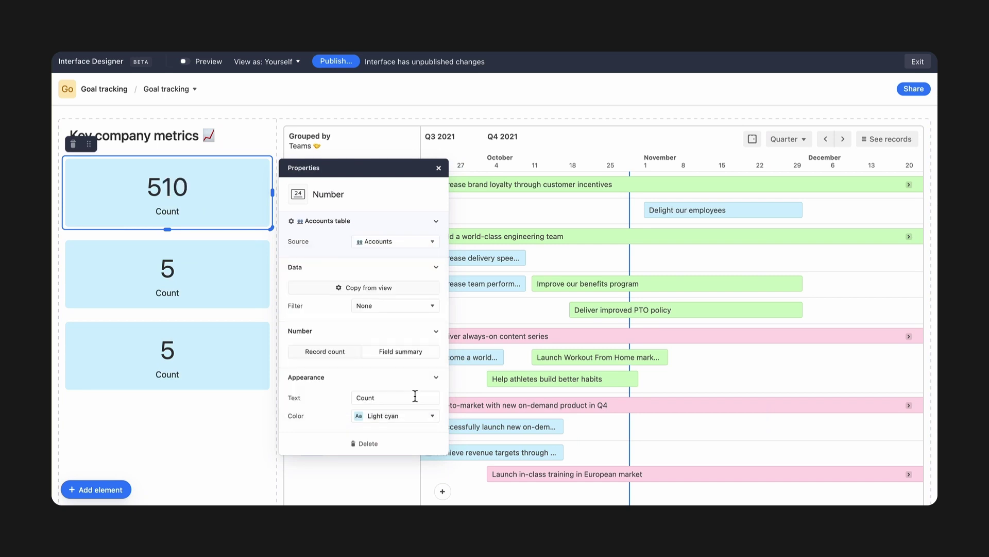
left_click(409, 357)
left_click(412, 369)
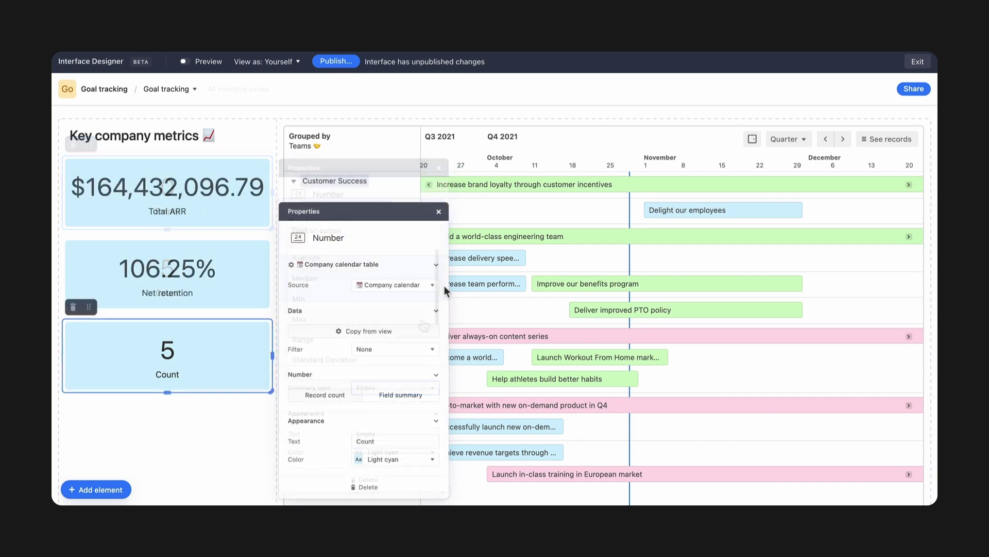
left_click(433, 285)
left_click(420, 360)
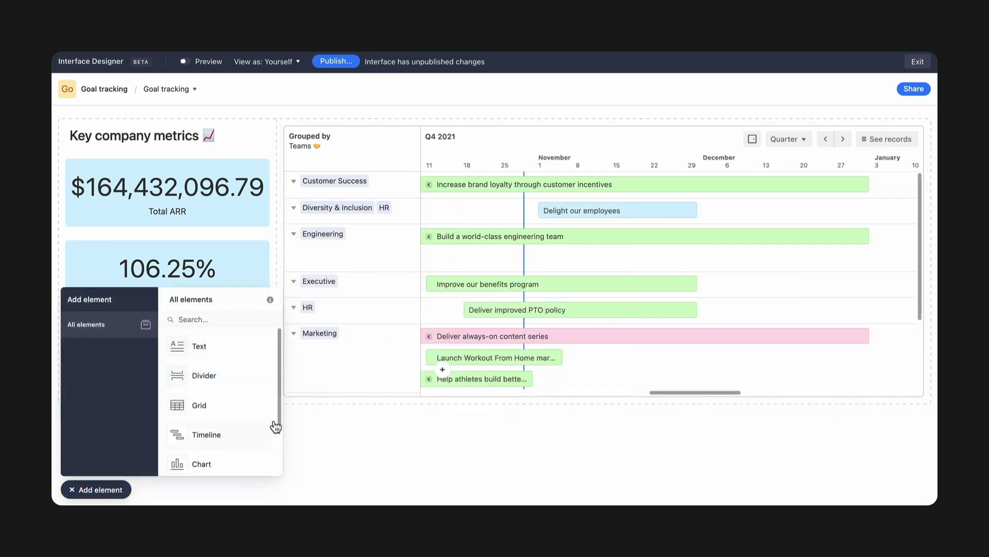
- Add a Teams record picker with the team's objectives, and move the Team snapshot heading top-left
scroll(276, 426, "down", 3)
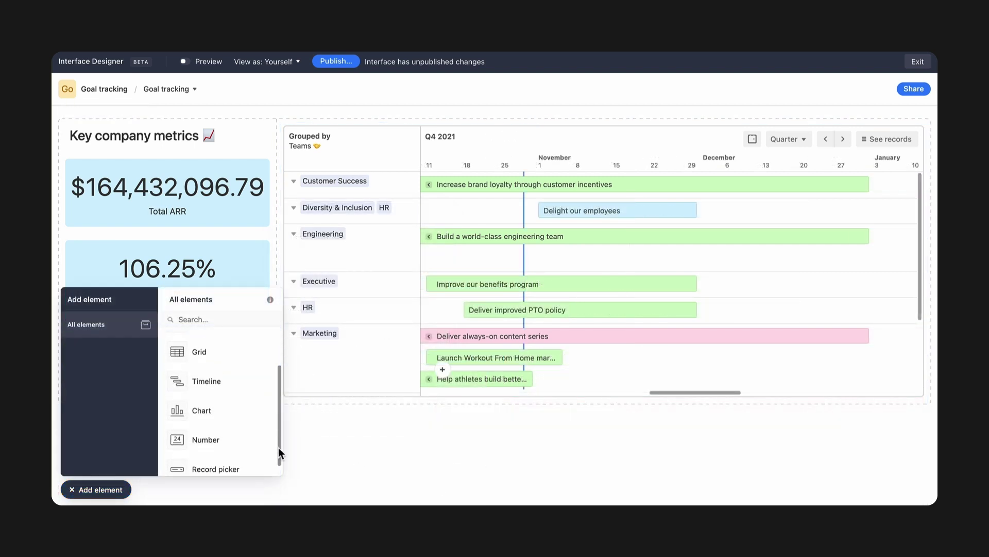
left_click_drag(268, 472, 353, 419)
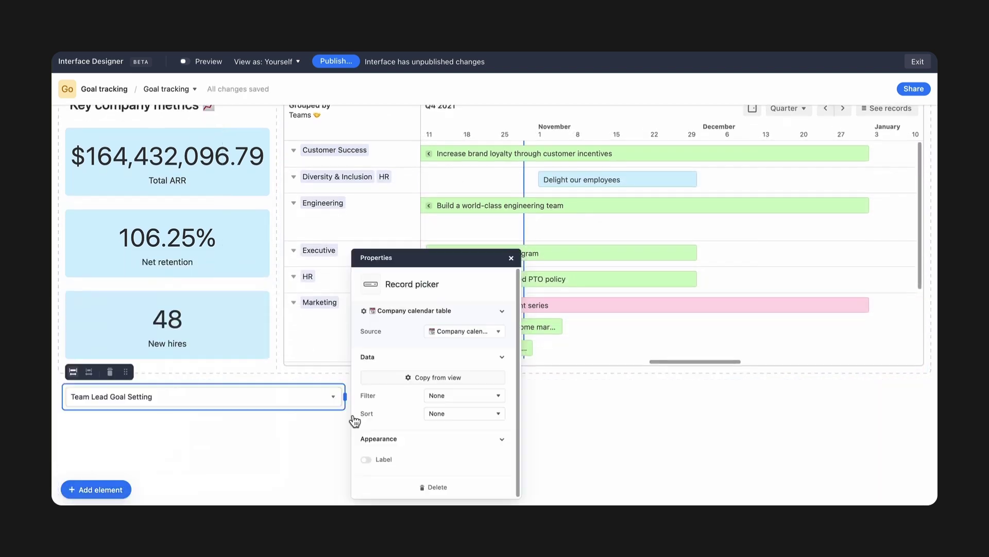
left_click(498, 333)
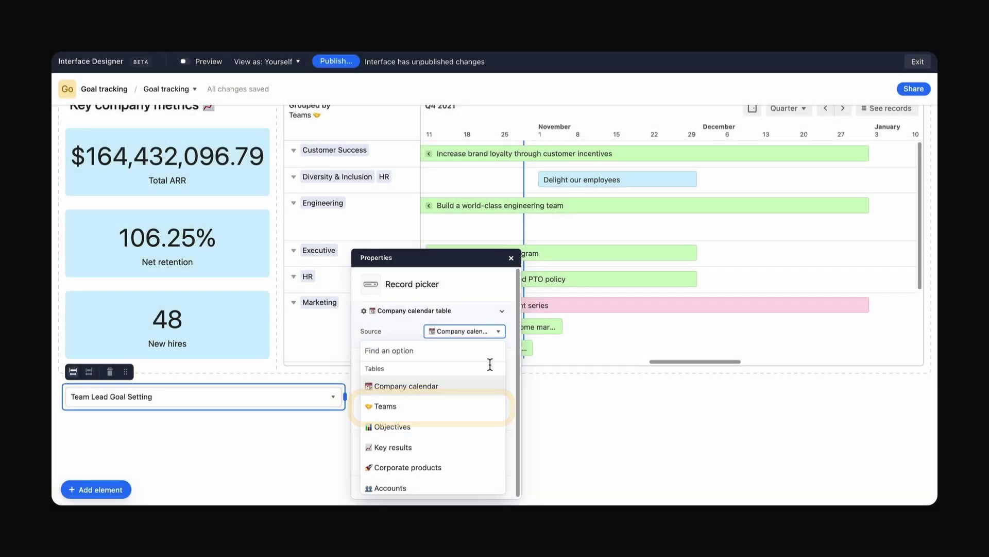
left_click(482, 406)
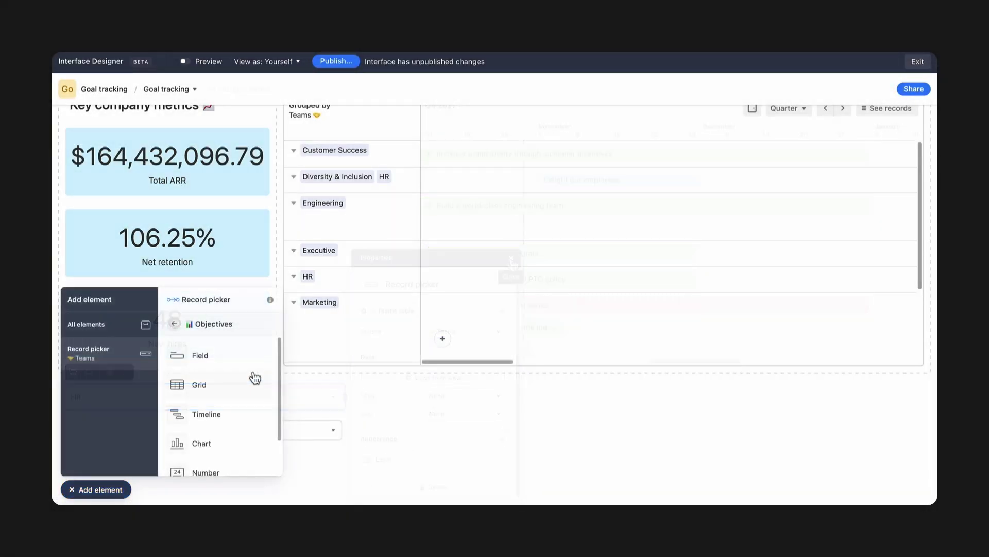
left_click_drag(259, 366, 227, 398)
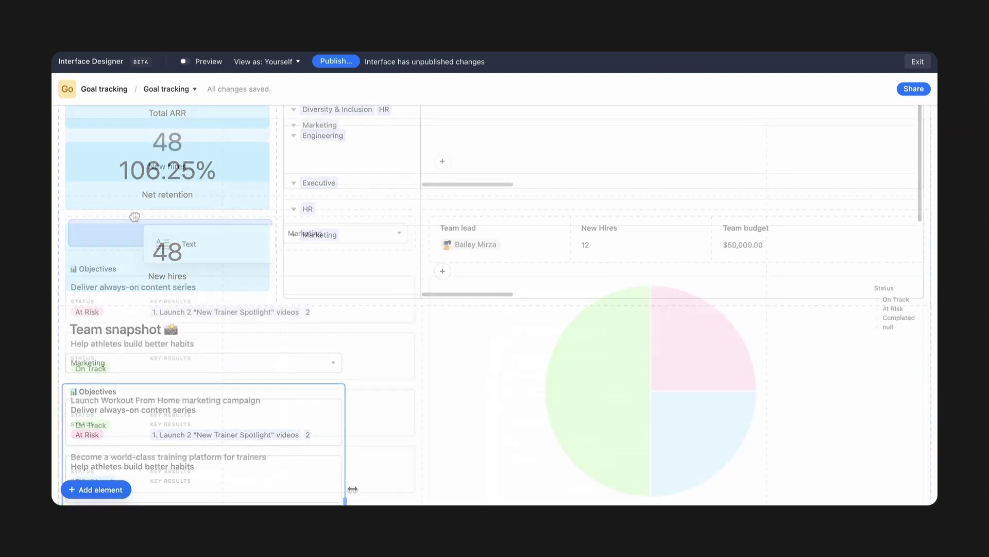
left_click_drag(154, 226, 138, 209)
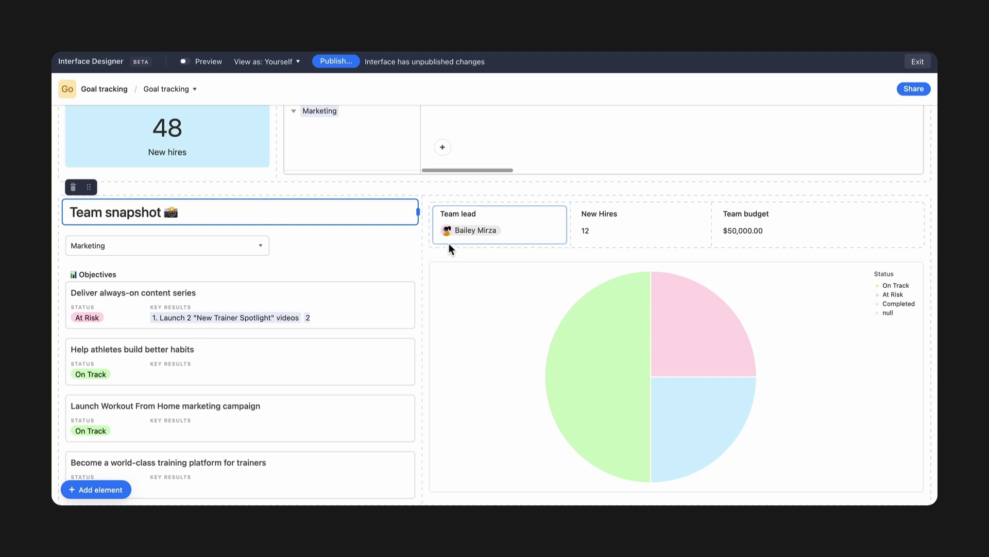
- Toggle the Team lead field to Editable and back to View-only
left_click(465, 236)
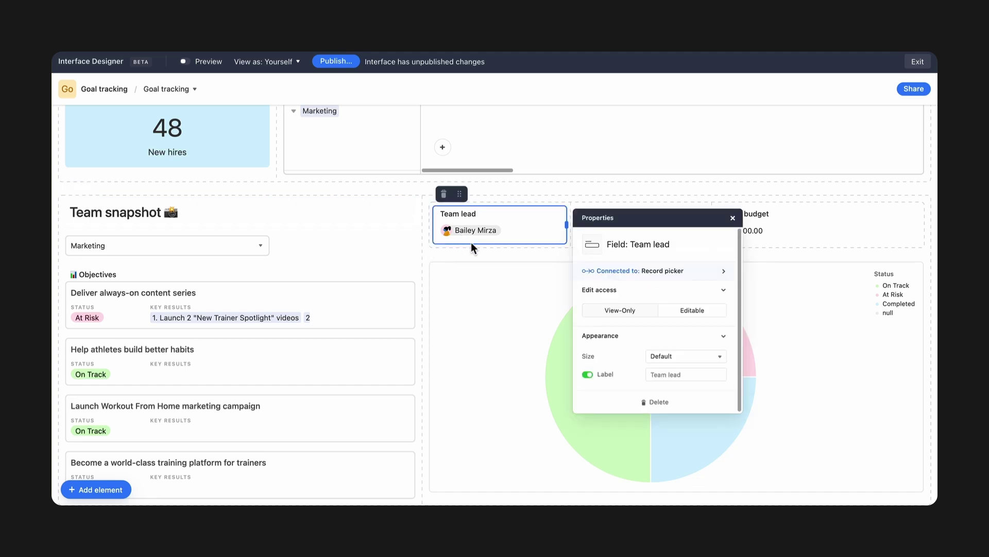
left_click(691, 315)
left_click(621, 319)
left_click(732, 218)
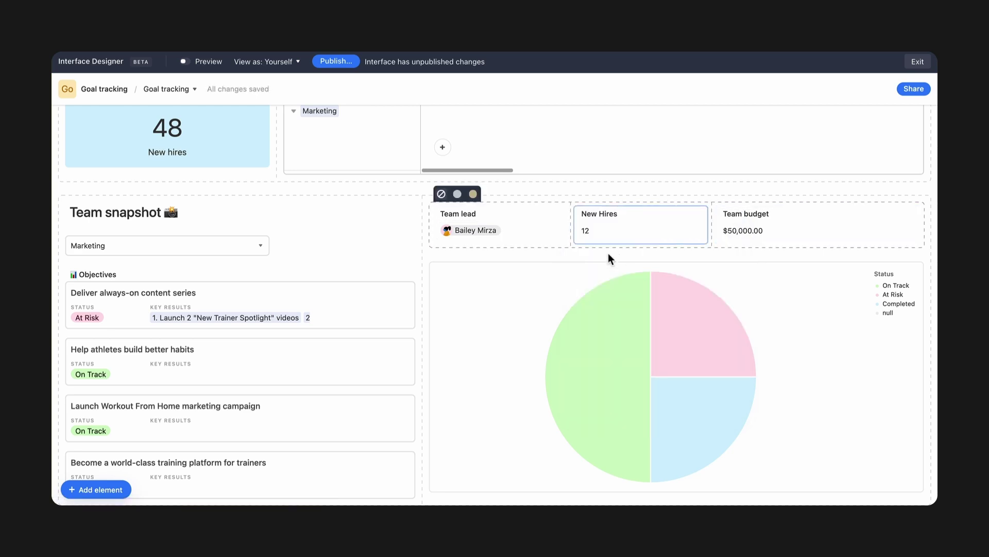
- Choose Sales in the team snapshot's record picker
left_click(260, 245)
left_click(227, 369)
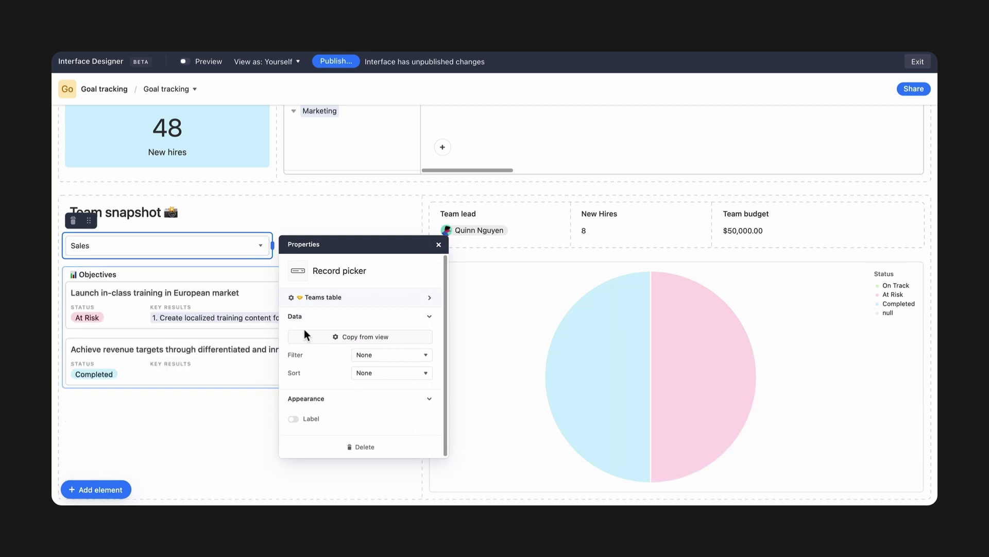
left_click(438, 244)
left_click(619, 486)
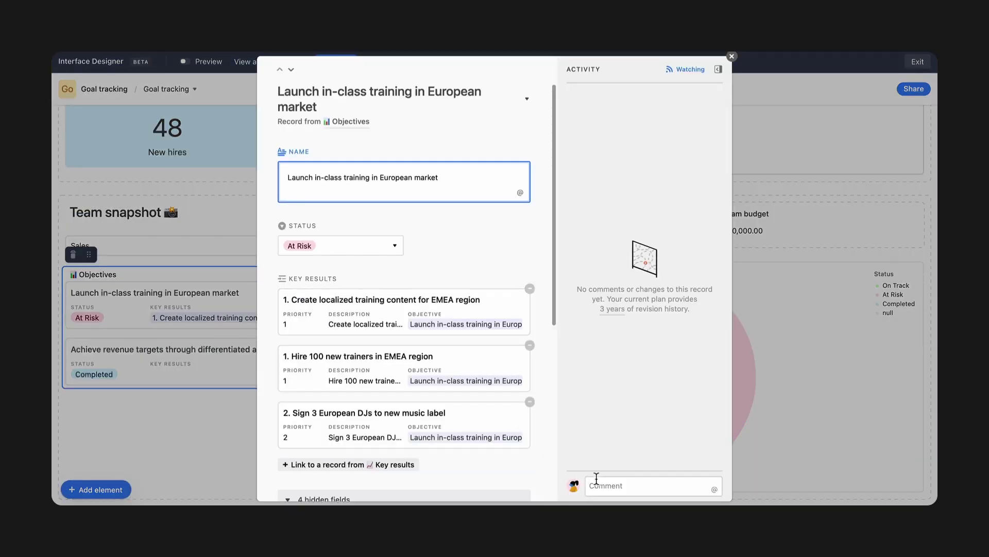
type("Hey @Qu")
key("Return")
type("looks like our")
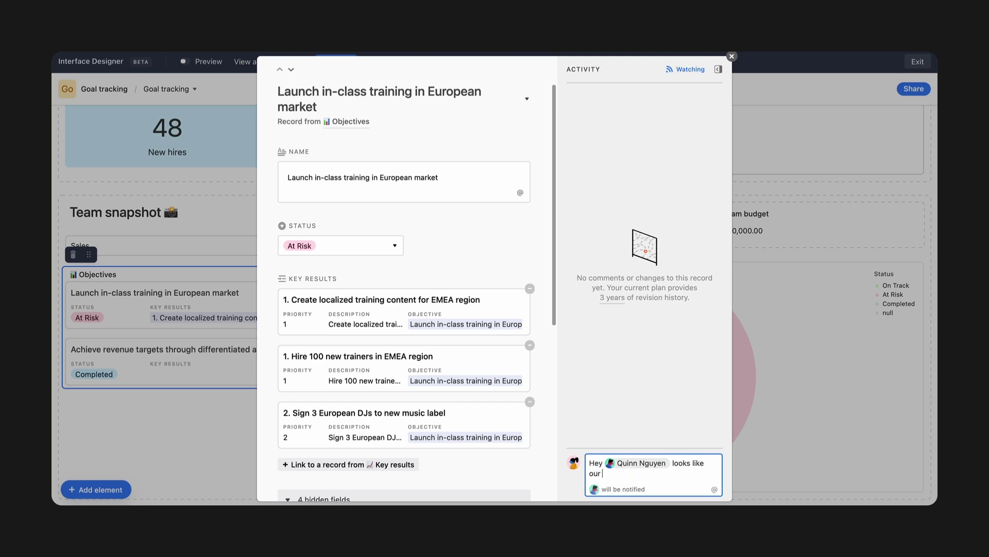
type(" training is at risk. Can you share more context there?")
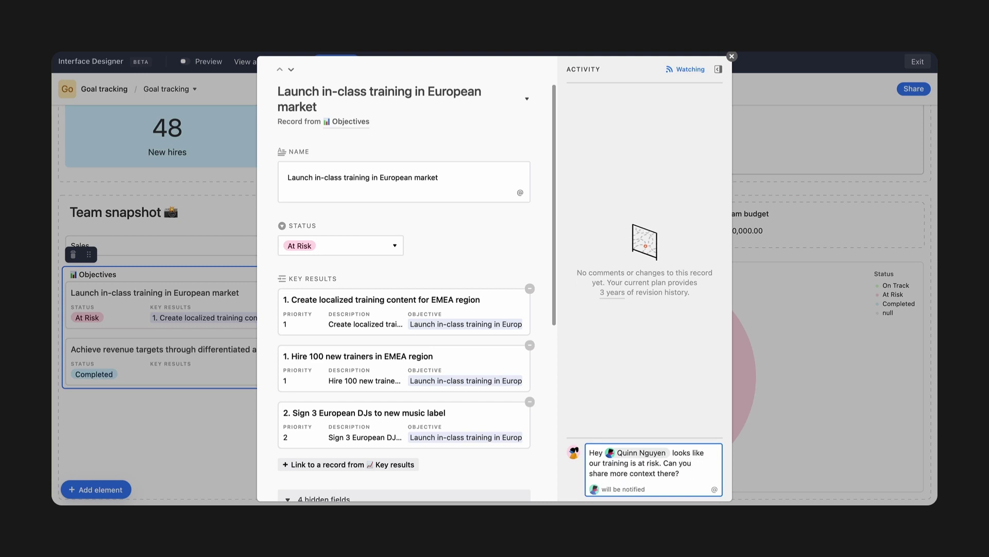
key("Return")
left_click(732, 56)
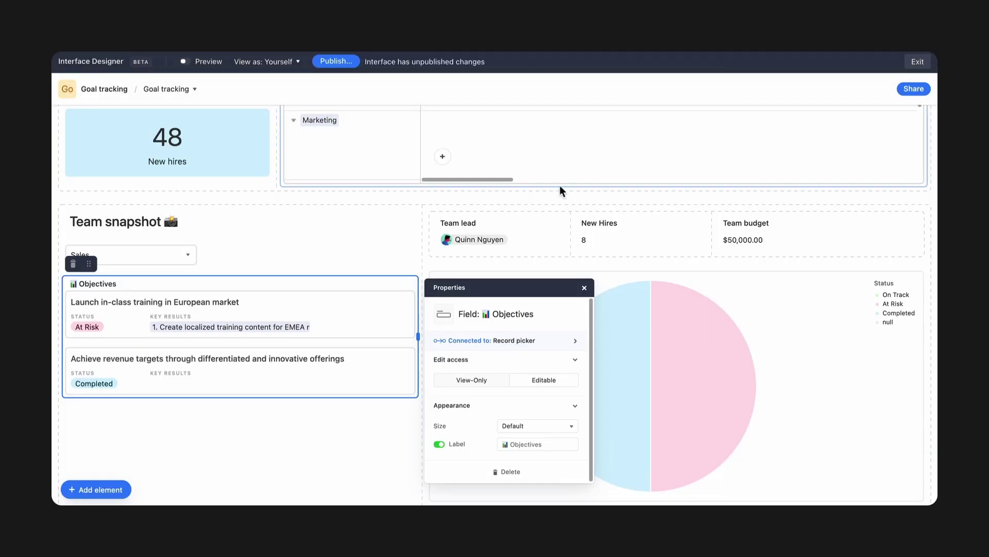
- Add an italic text element 'Select each team's name to view current progress' with a right-arrow emoji beside the team picker
left_click(72, 490)
left_click_drag(199, 352, 103, 268)
left_click(122, 256)
type("Select each team")
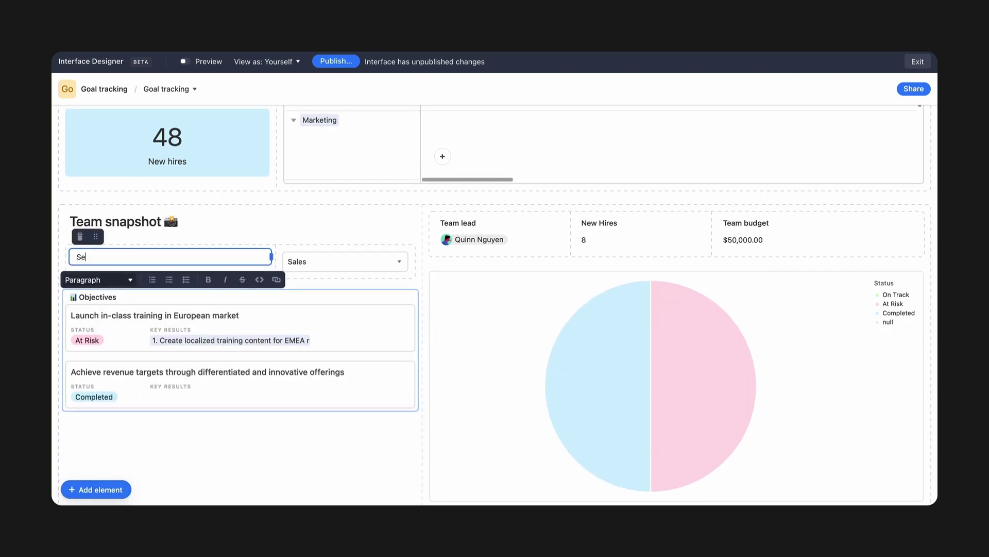
type("'s name to view current progress")
key("ctrl+super+space")
left_click(281, 318)
left_click_drag(250, 257, 76, 257)
left_click(225, 280)
- Give the Team snapshot section a yellow background and switch the interface to Preview
left_click(206, 224)
left_click(139, 197)
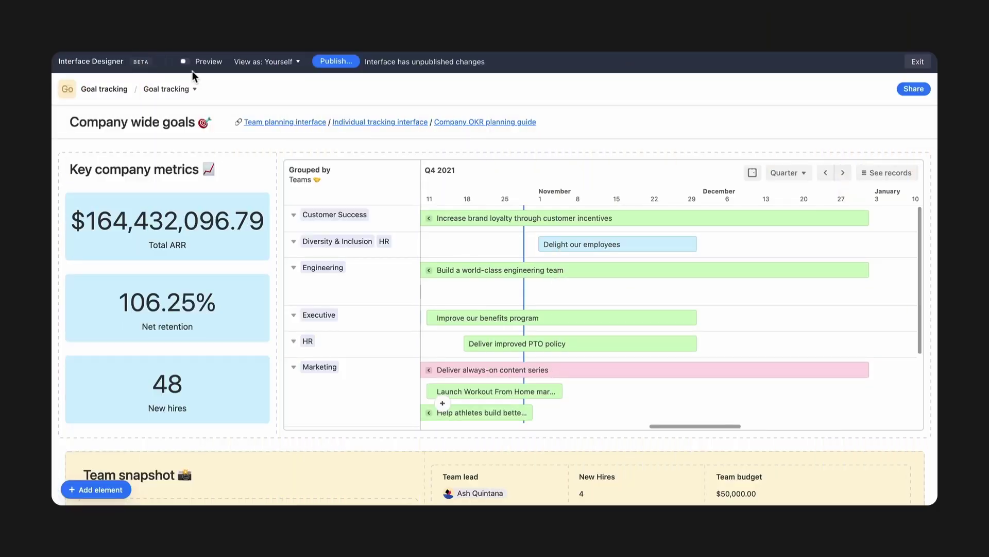
left_click(185, 63)
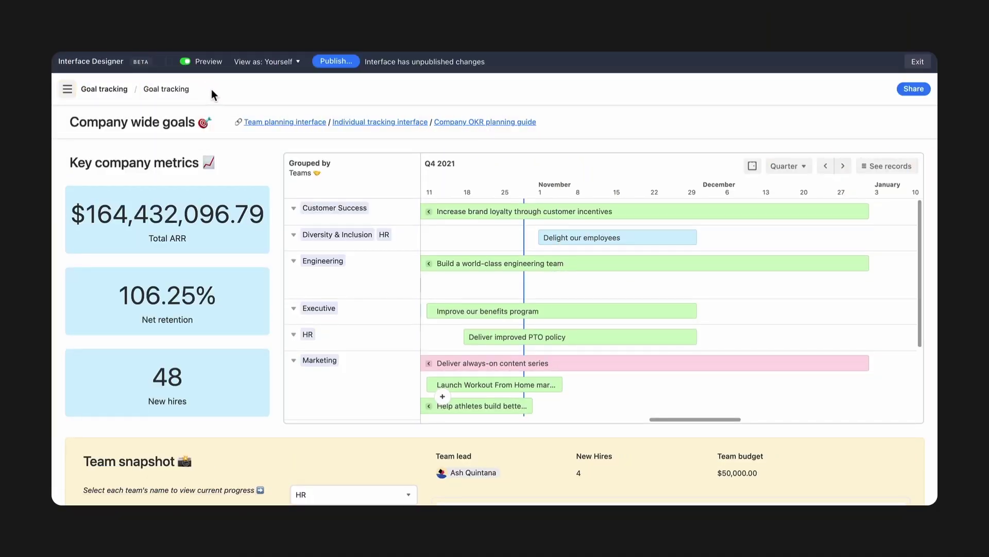
- In preview, switch the team snapshot from HR to Sales, then to Marketing
scroll(246, 169, "down", 3)
scroll(245, 169, "down", 2)
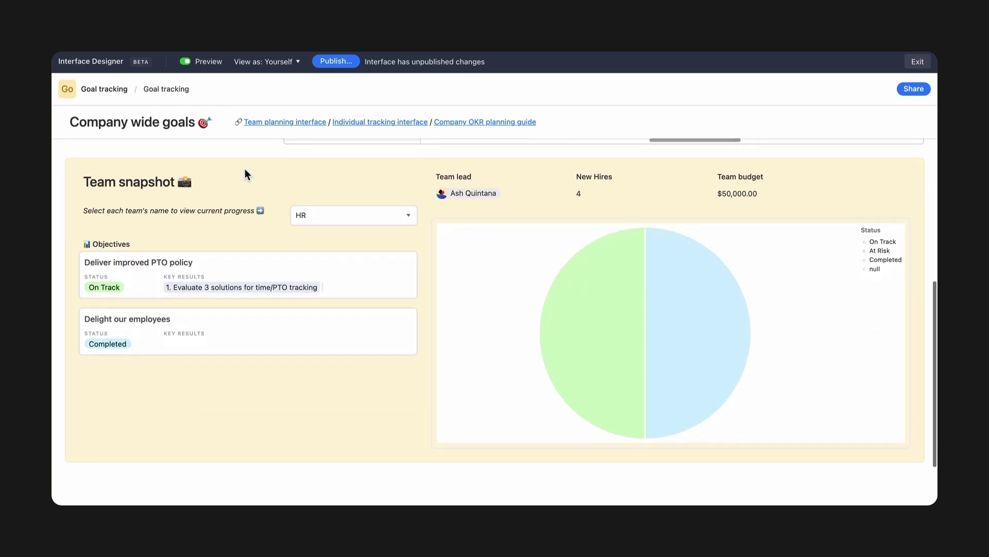
left_click(412, 218)
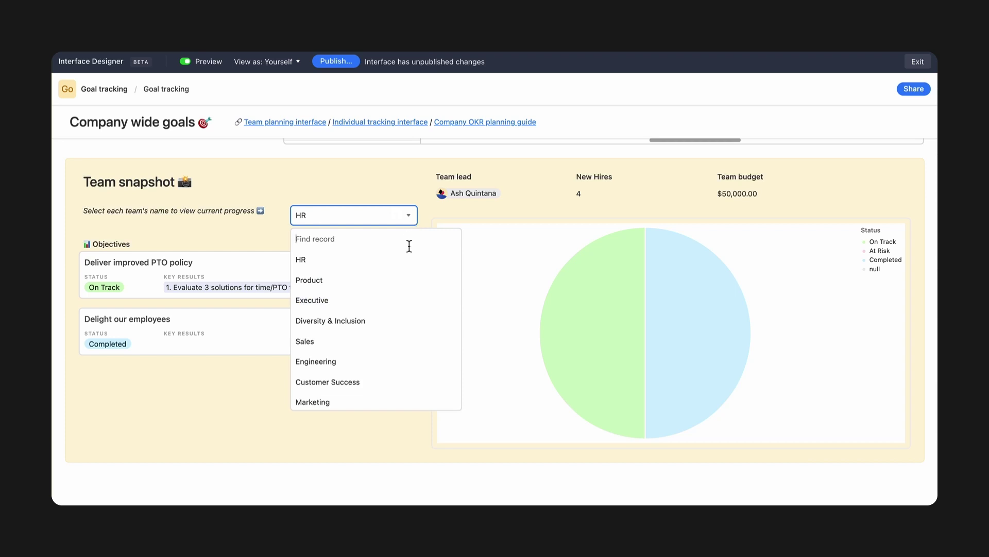
left_click(393, 347)
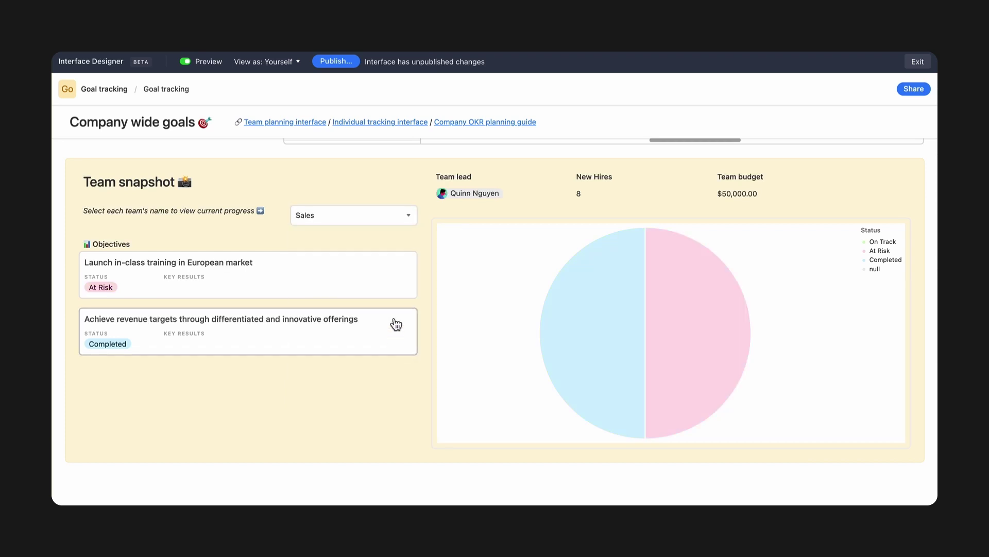
left_click(406, 218)
left_click(391, 403)
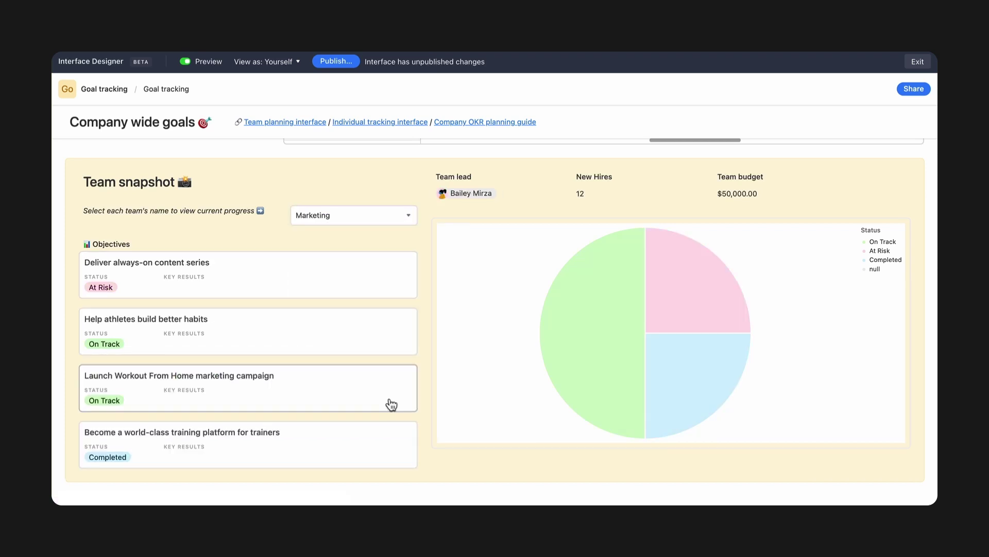
scroll(391, 404, "up", 5)
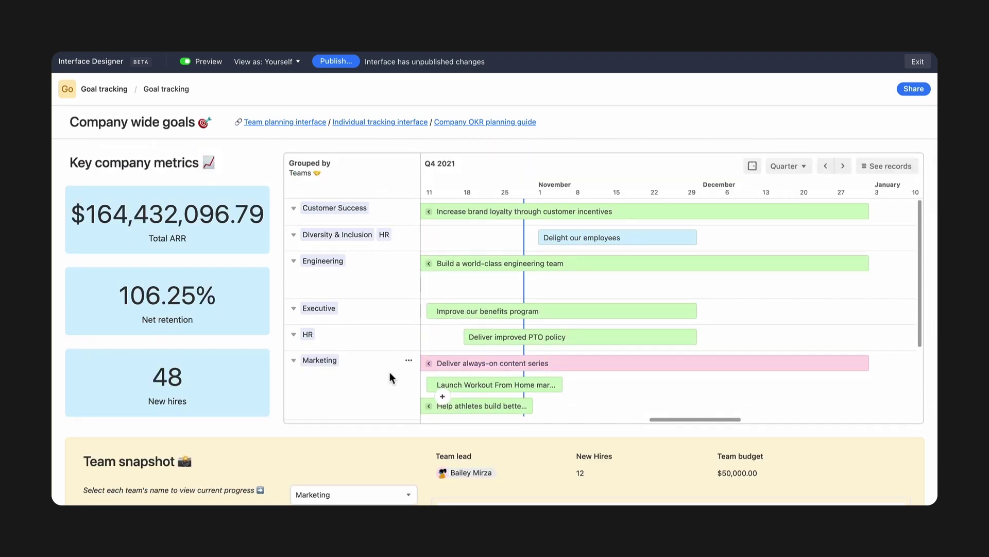
- Publish the interface changes, then send the Goal tracking interface by e-mail to a colleague
left_click(336, 61)
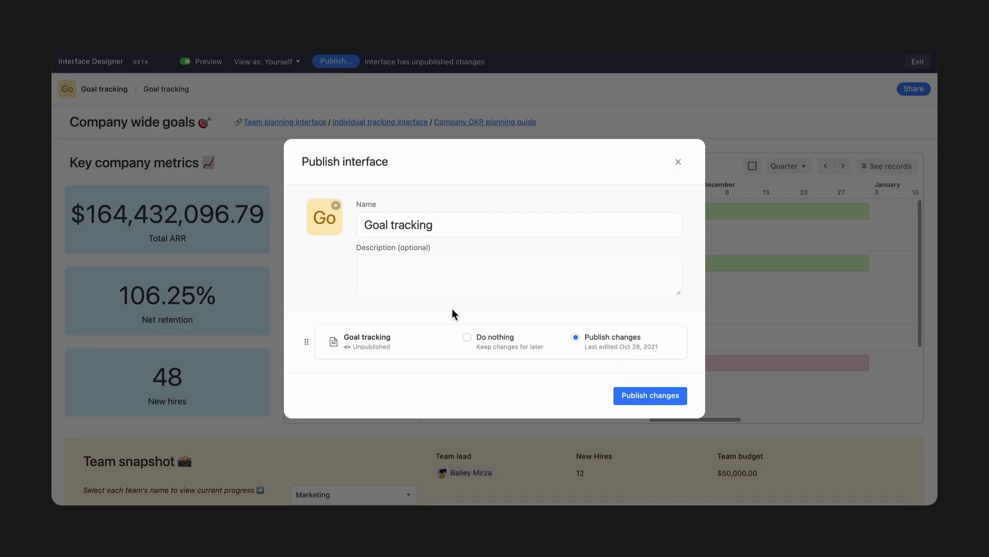
left_click(643, 407)
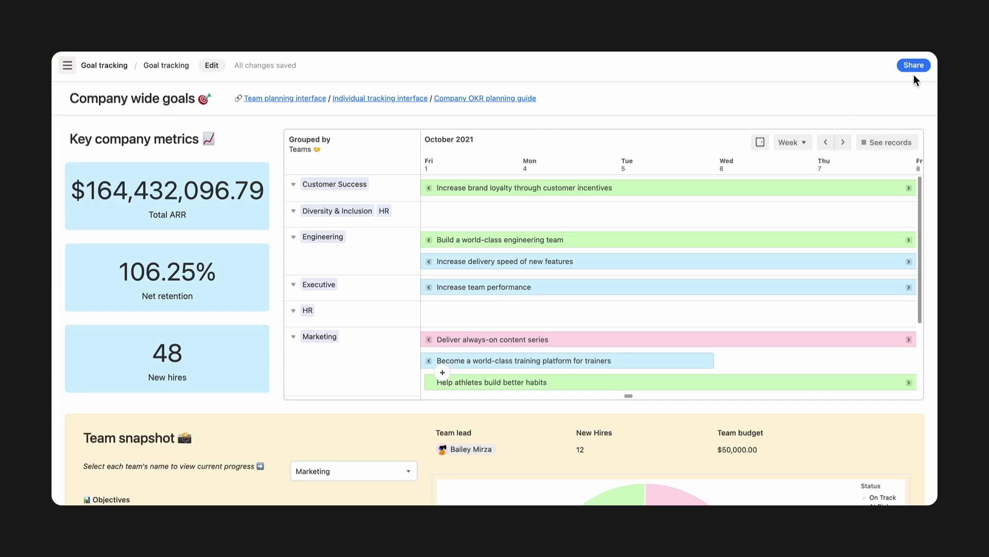
left_click(913, 66)
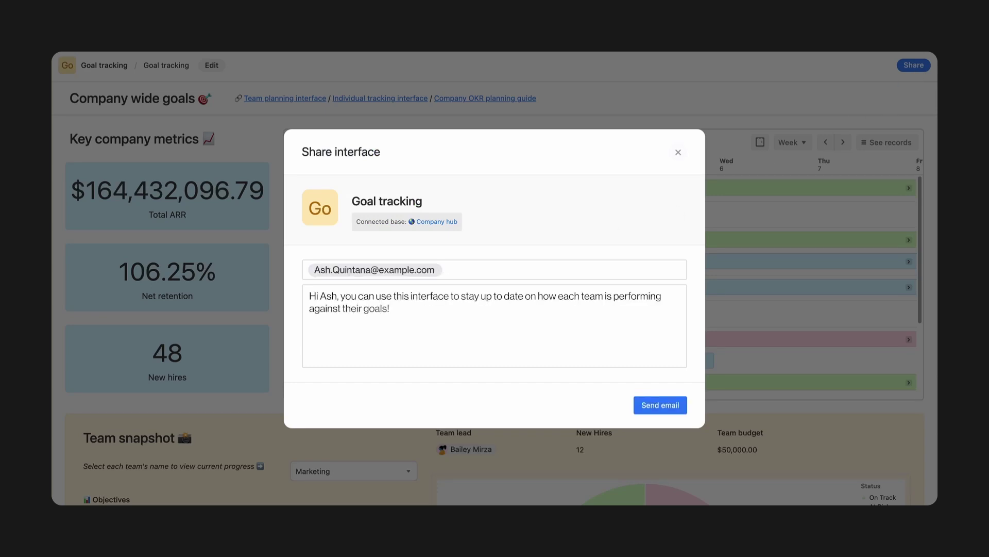
left_click(661, 405)
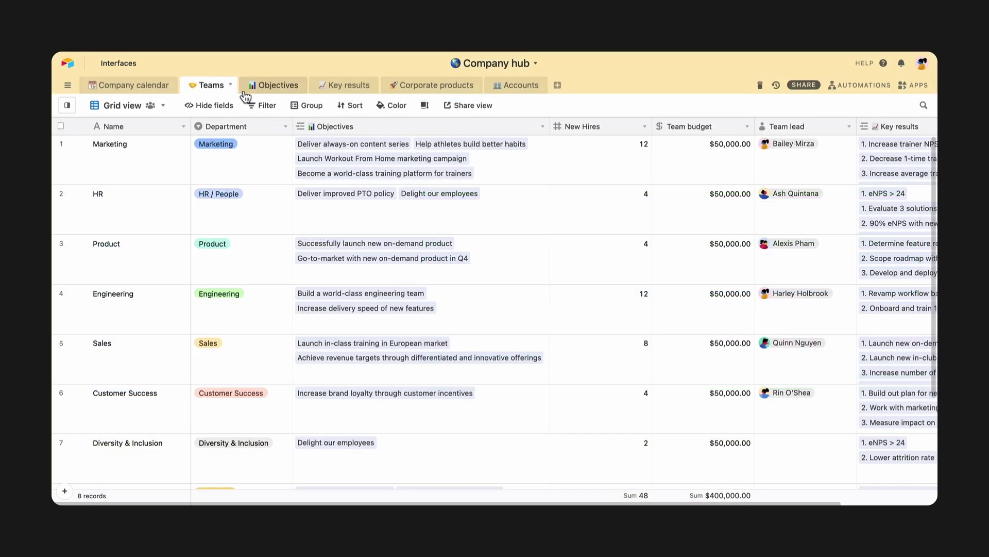
left_click(246, 94)
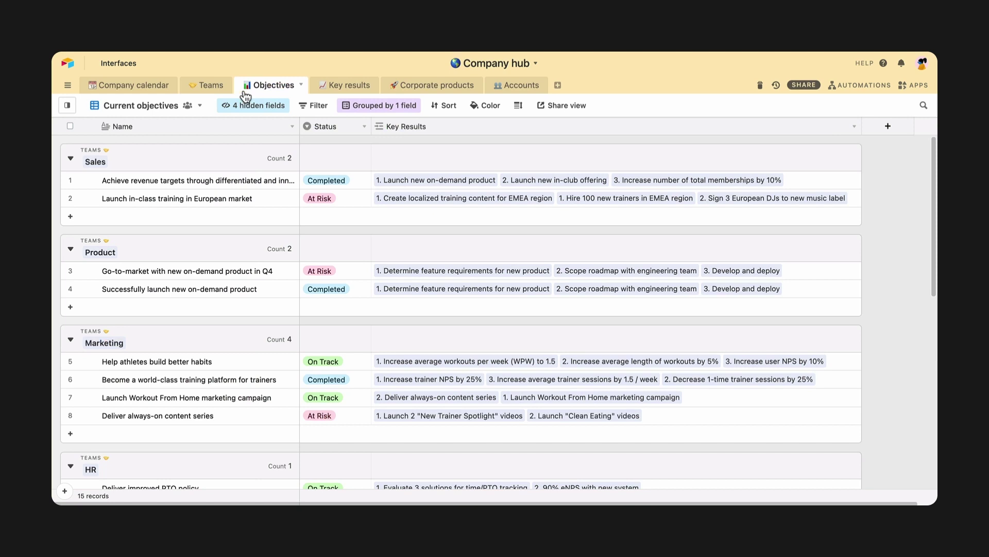